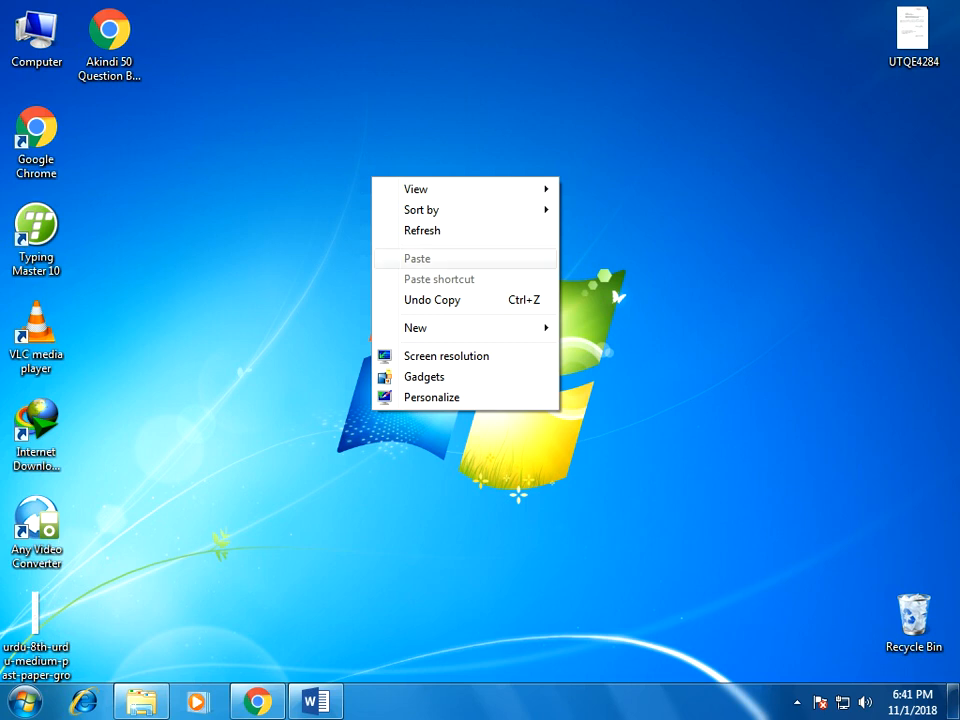
left_click(422, 230)
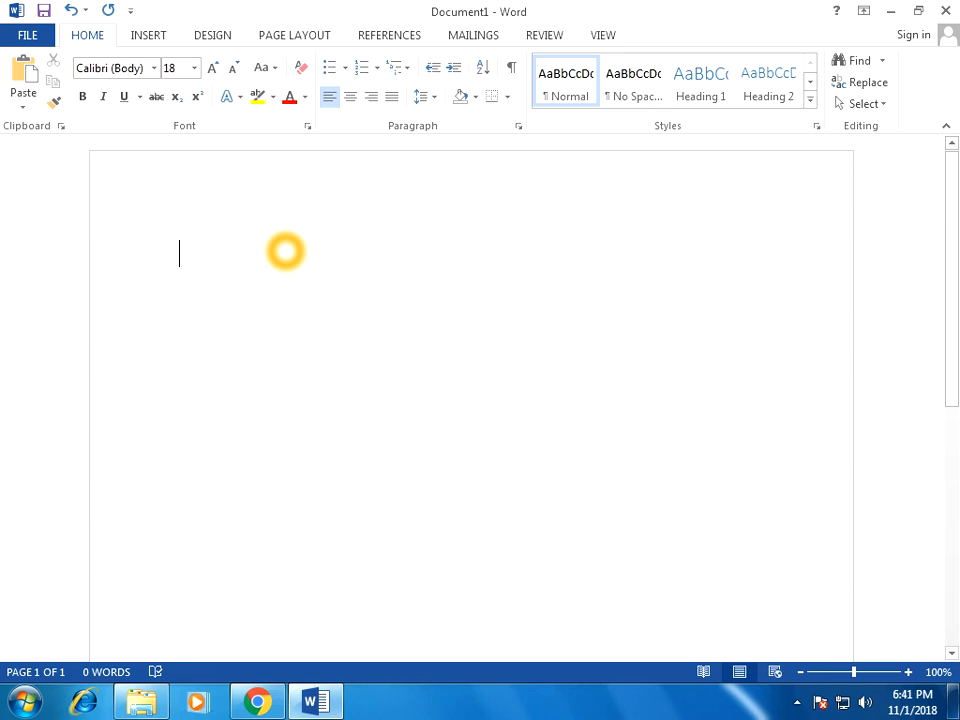
- Switch to the blank Word document and set its page margins to the Narrow preset
left_click(148, 35)
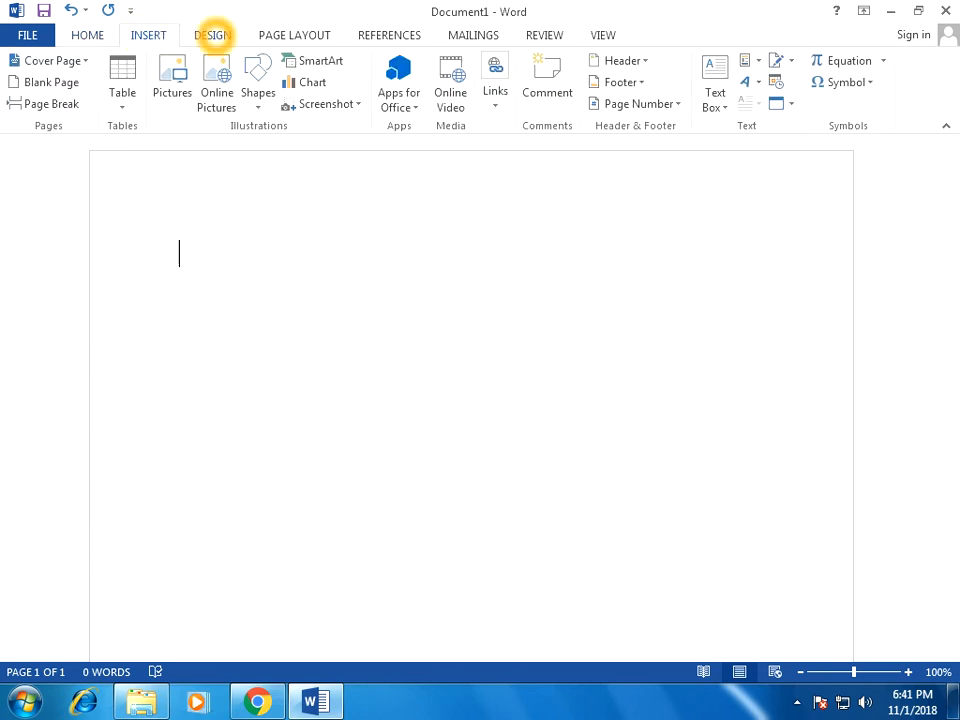
left_click(211, 34)
left_click(289, 37)
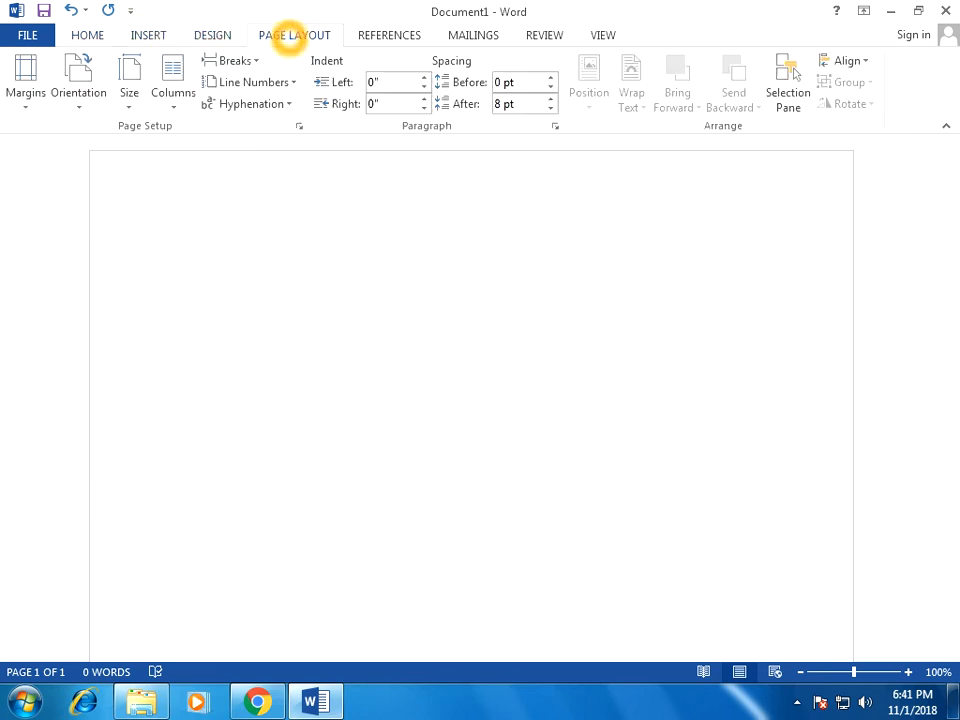
left_click(26, 105)
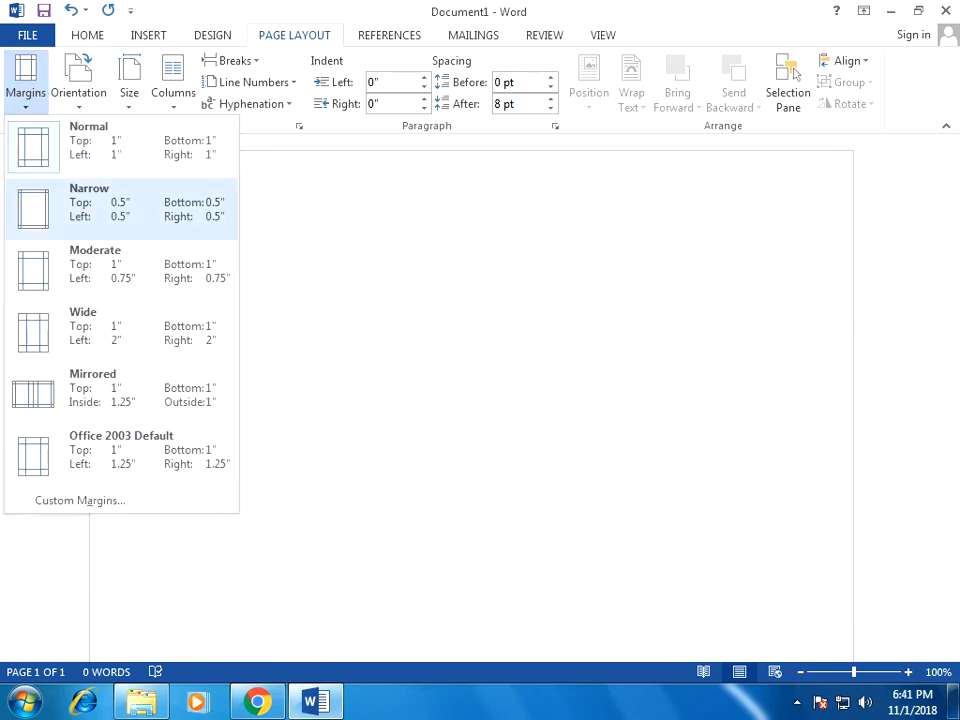
left_click(47, 200)
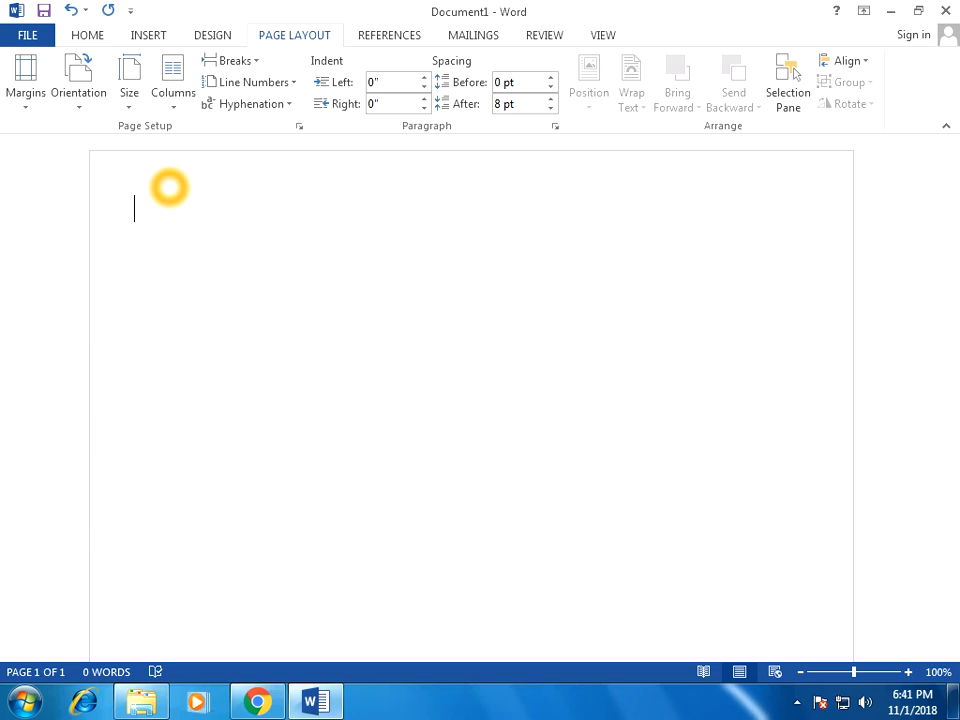
- Write the heading "Bubble Sheet" on the first line, correcting the spelling of "Bubble"
type("bUBLE Sheet")
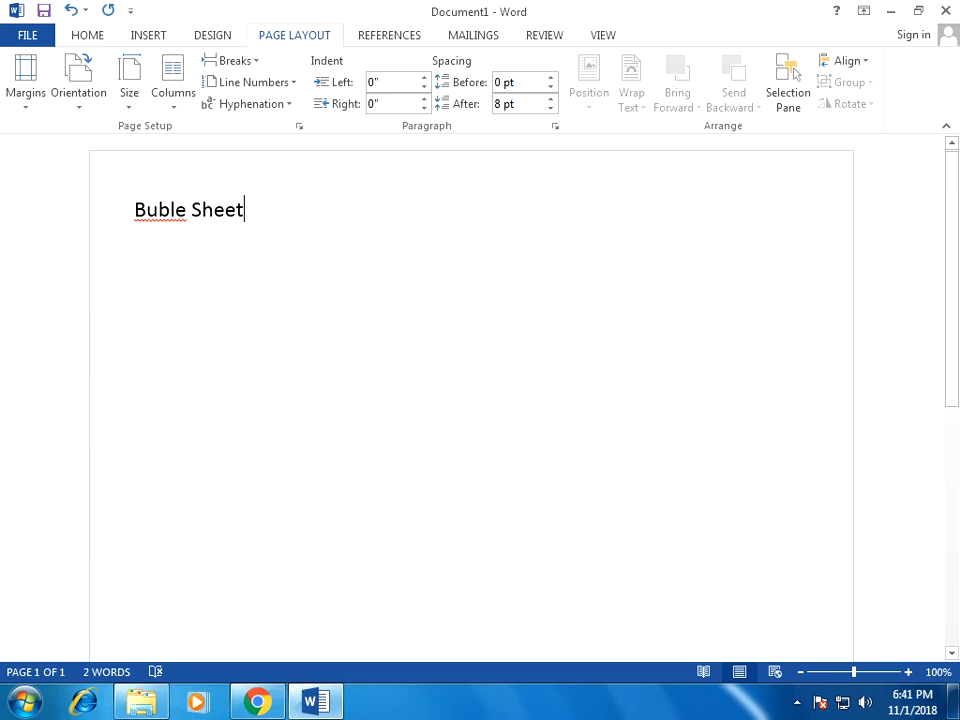
left_click(160, 211)
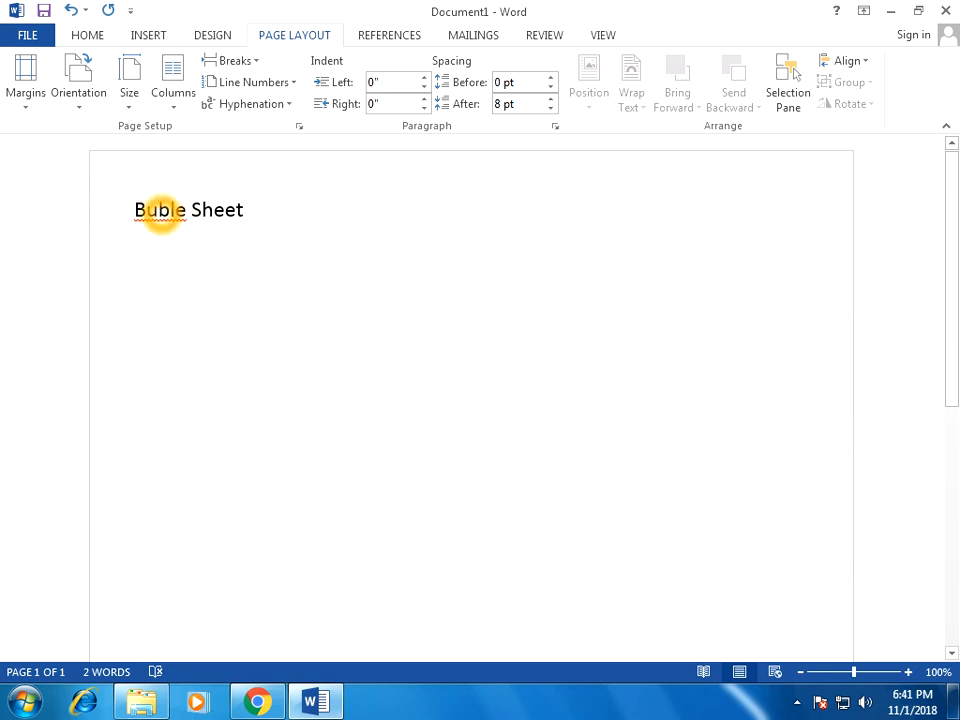
type("b")
left_click(199, 210)
key("BackSpace")
key("BackSpace")
type("le")
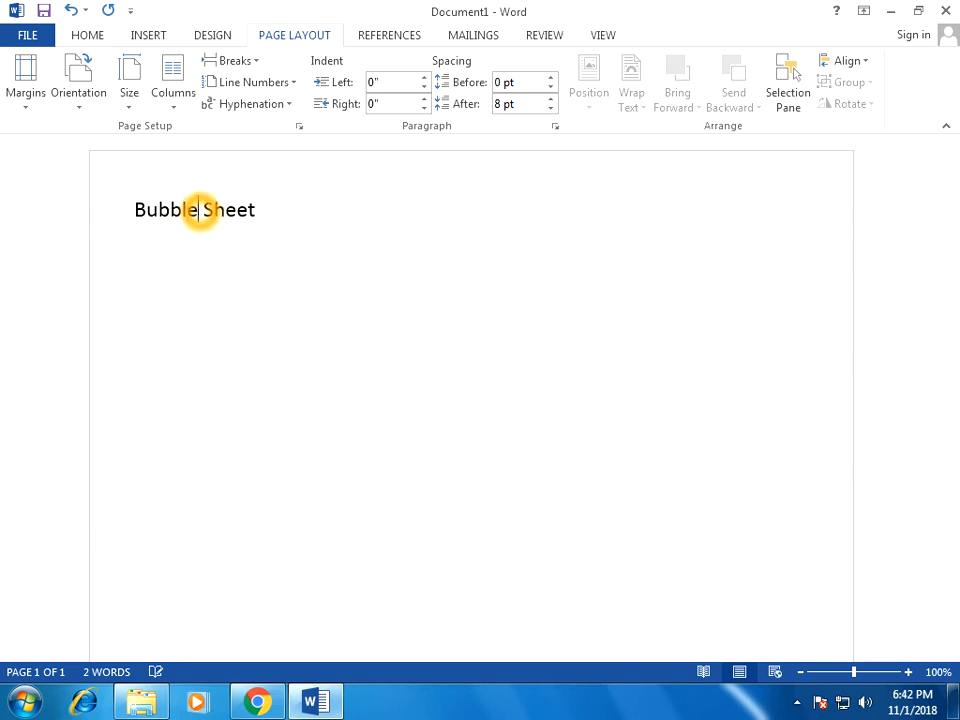
- Extend the heading with "/ Answer Sheet" so it reads "Bubble Sheet / Answer Sheet"
left_click(313, 207)
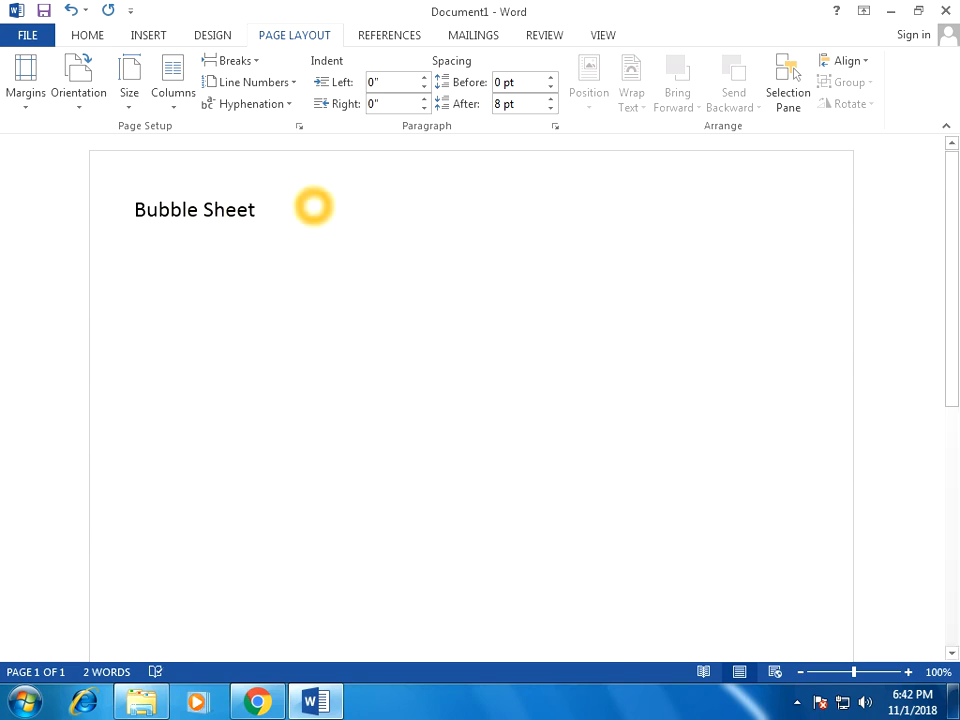
type("/")
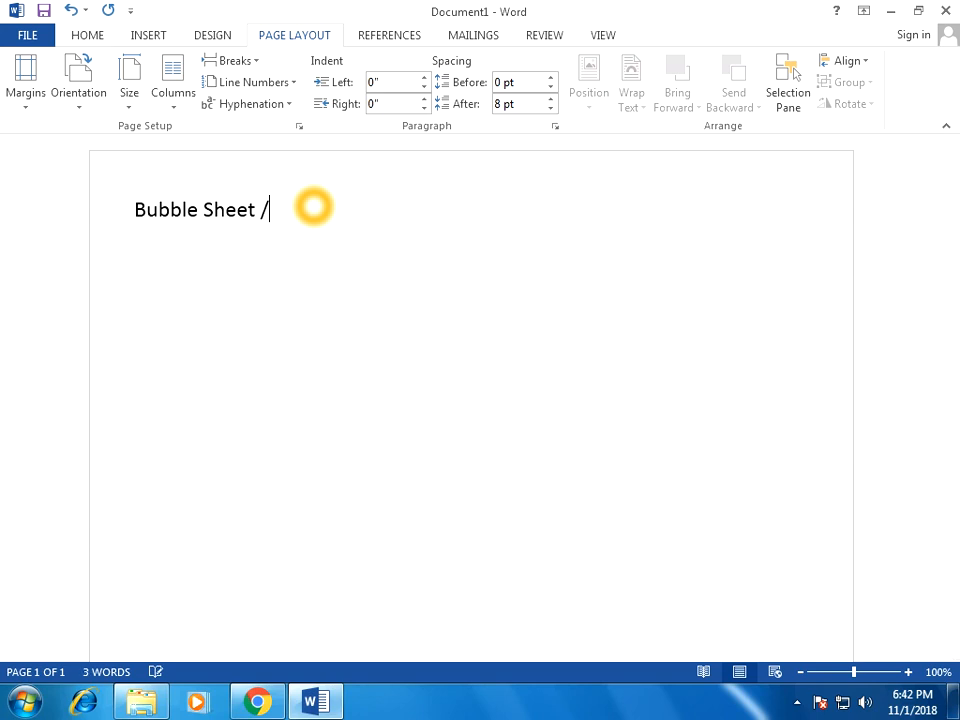
type(" Answer")
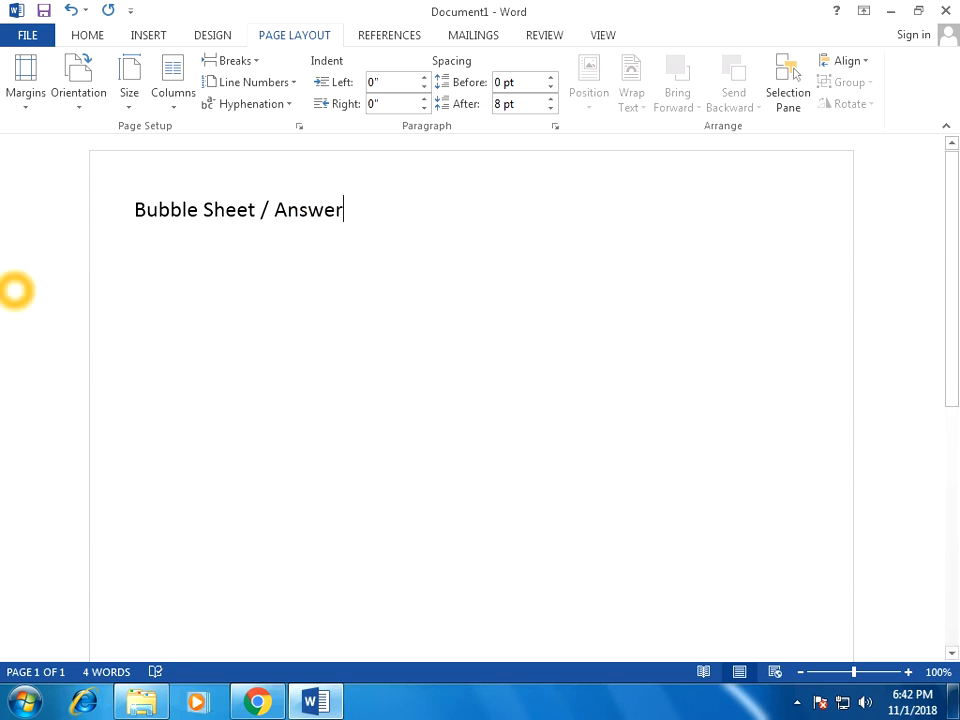
type(" SH")
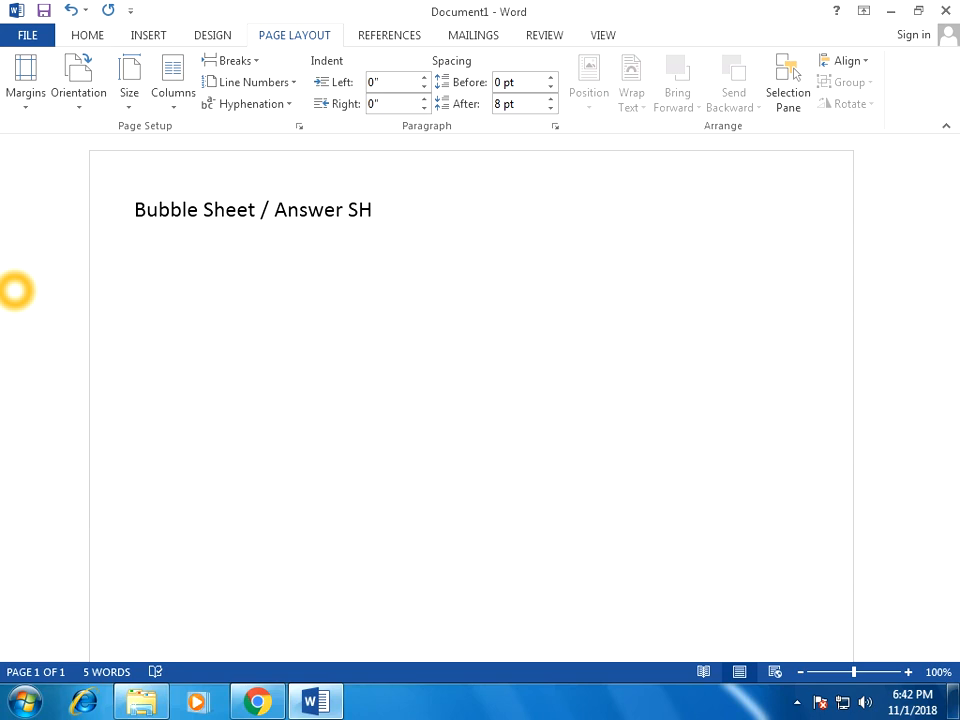
type("eer")
key("BackSpace")
key("BackSpace")
key("BackSpace")
key("BackSpace")
type("heet")
- Add a "Name:" label with an underscore blank on the line below the heading, correcting the label's spelling
type("Nam")
type("w")
type(":")
type(" ____________________")
type("_")
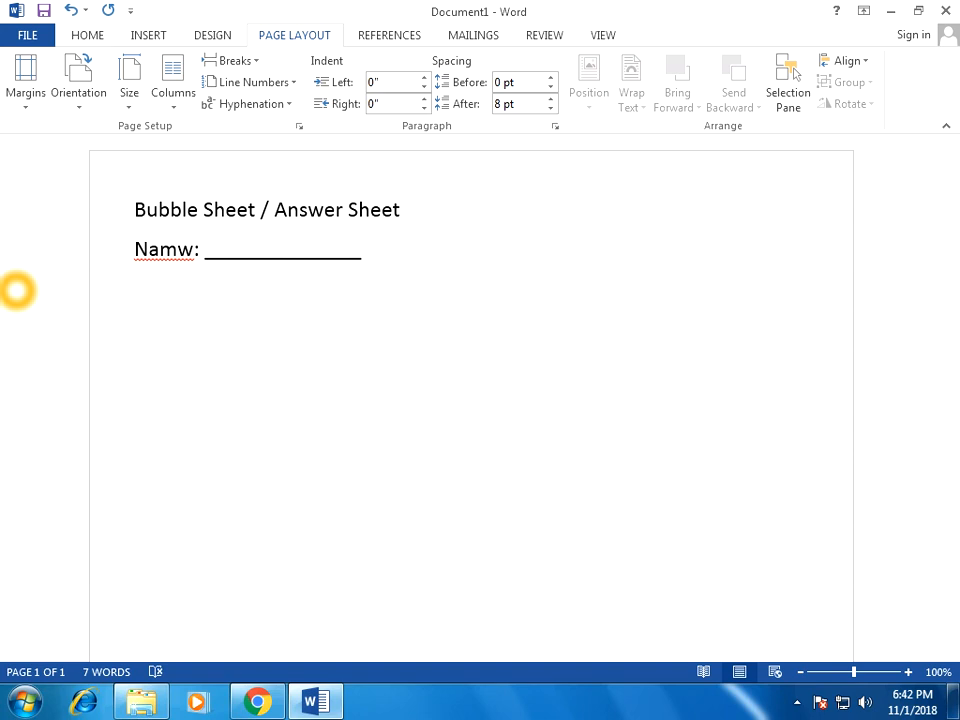
double_click(150, 249)
right_click(190, 255)
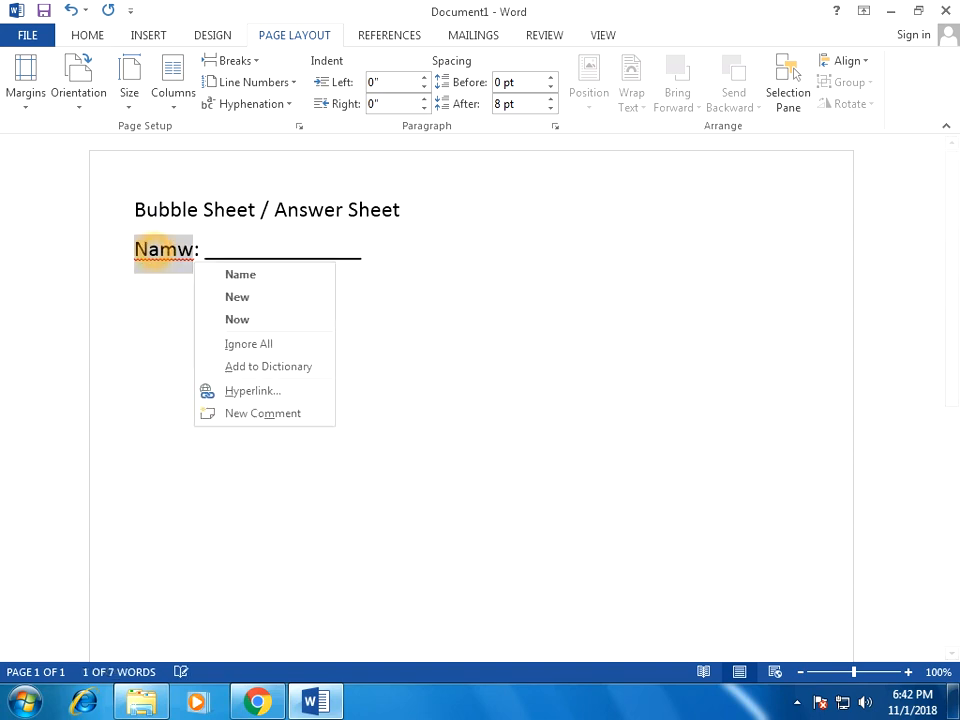
left_click(240, 274)
- Add "Class:" and "Subject:" labels, each with an underscore blank, after the Name blank on the same line
left_click(358, 258)
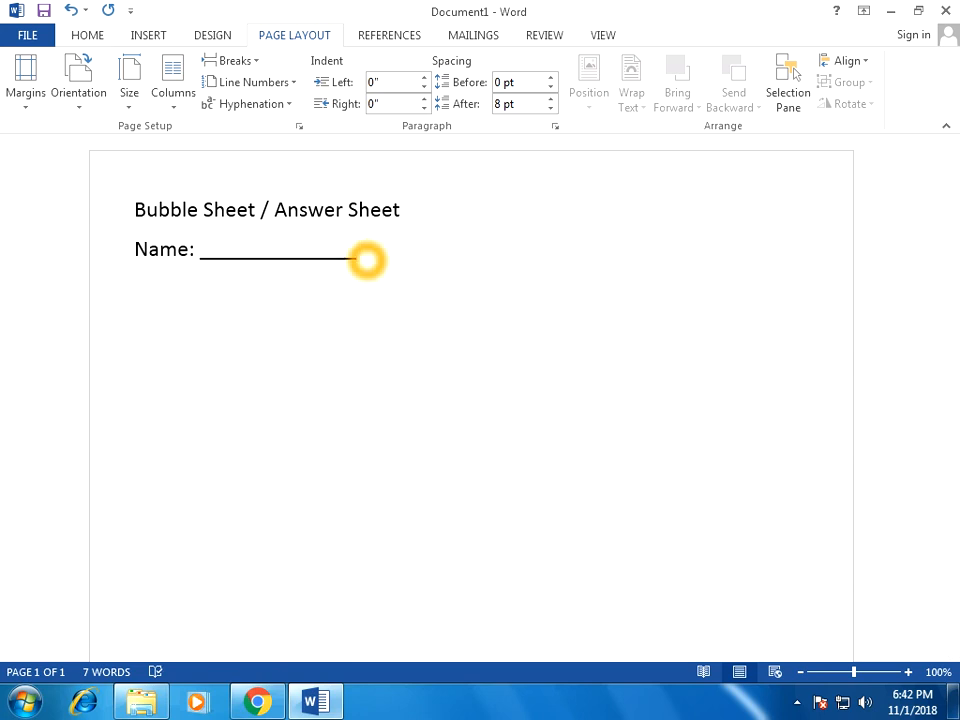
type("Class: ")
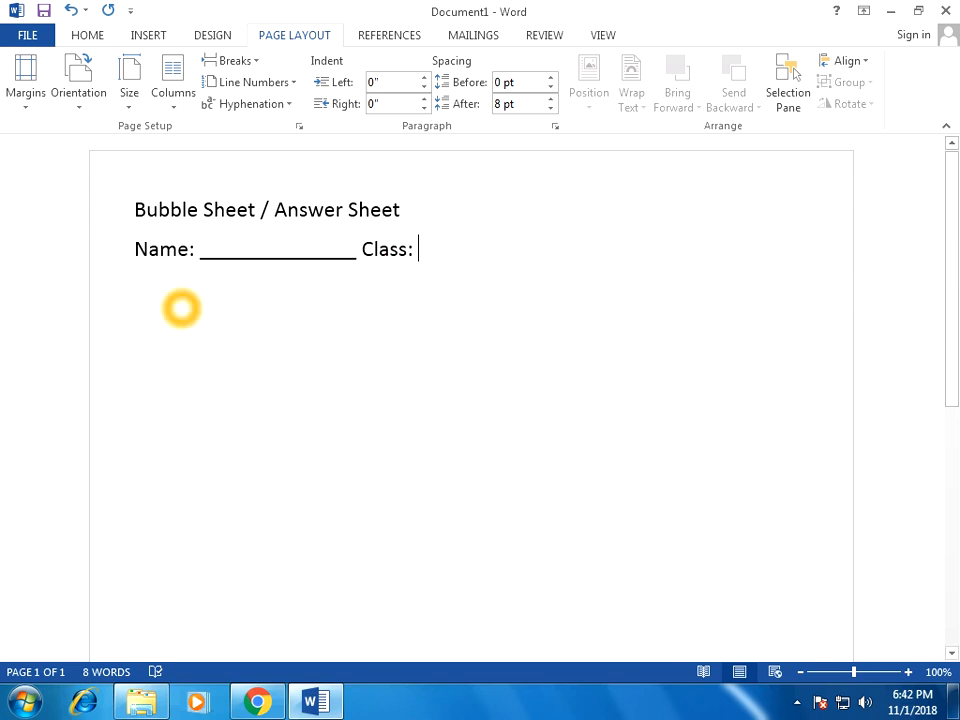
type("_______________")
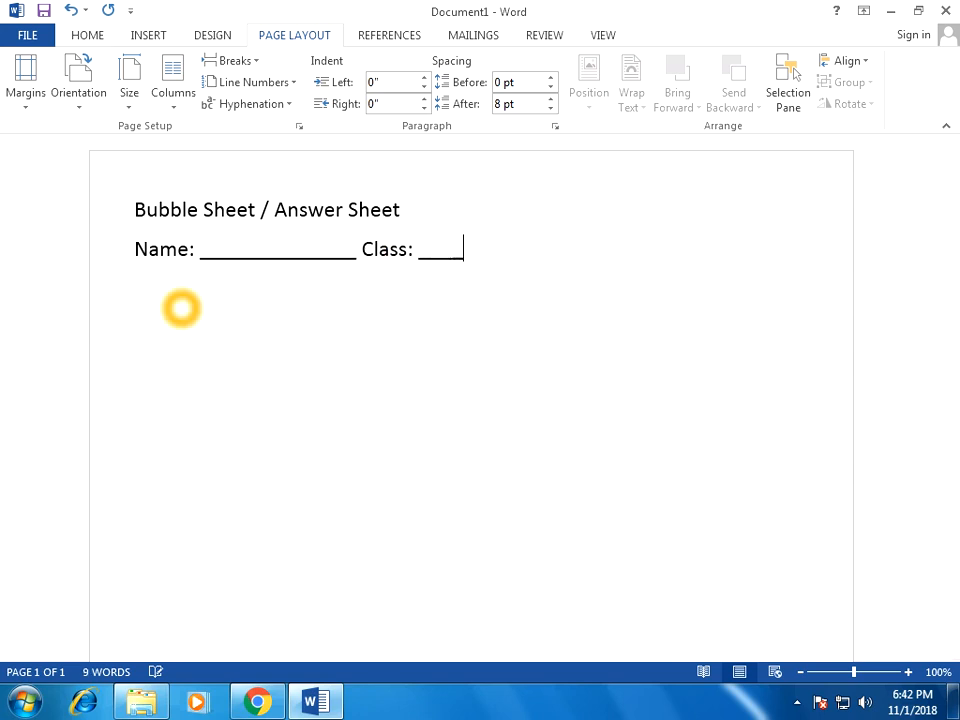
type("____________")
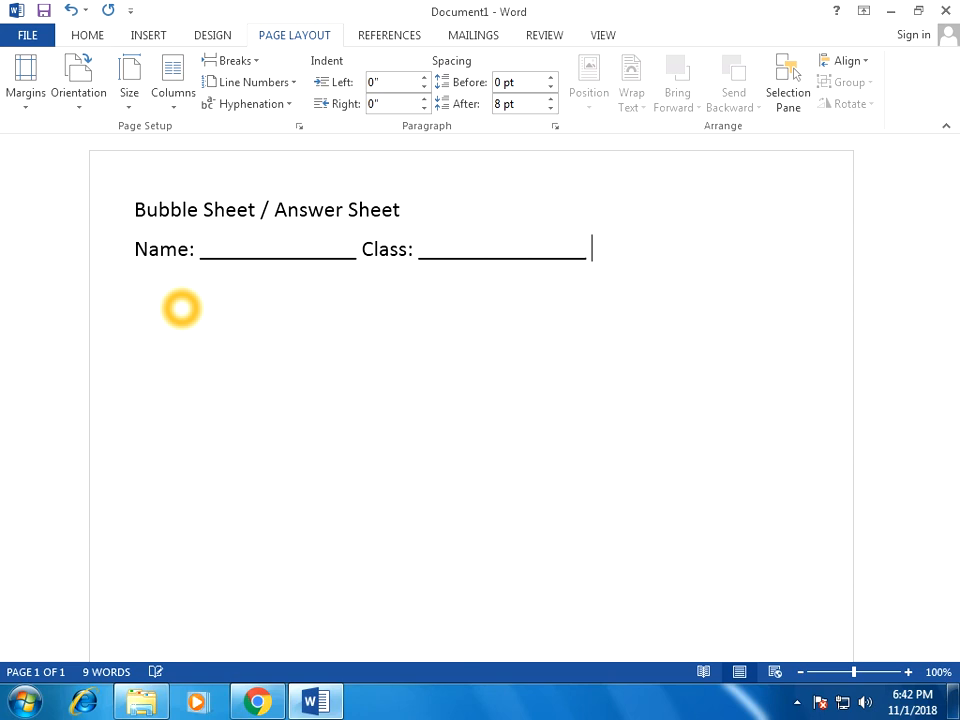
type("Su")
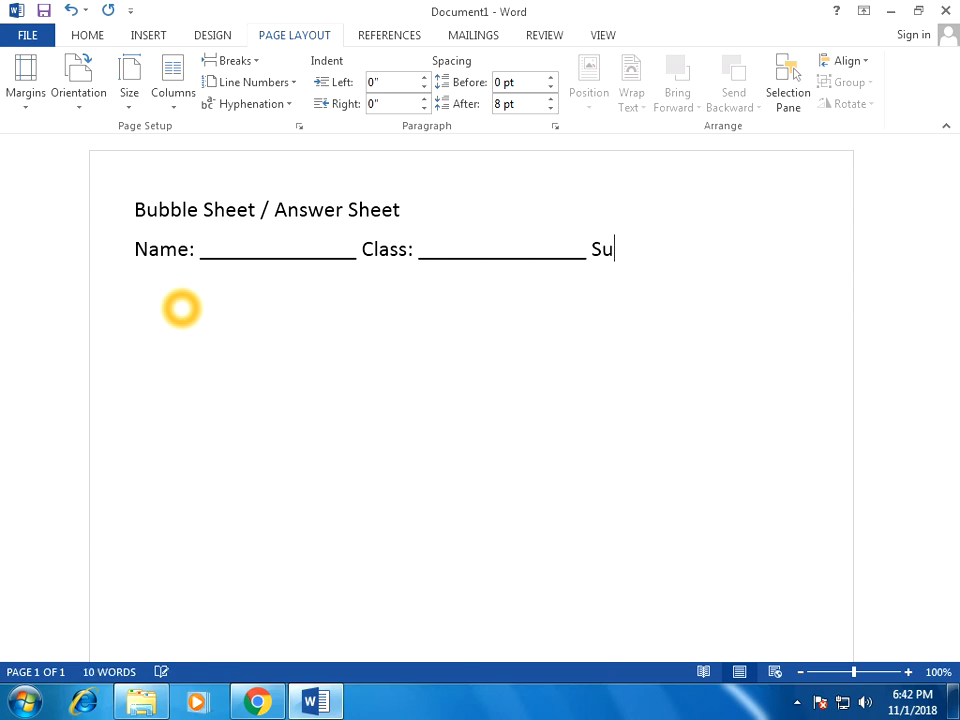
type("bject: _____________")
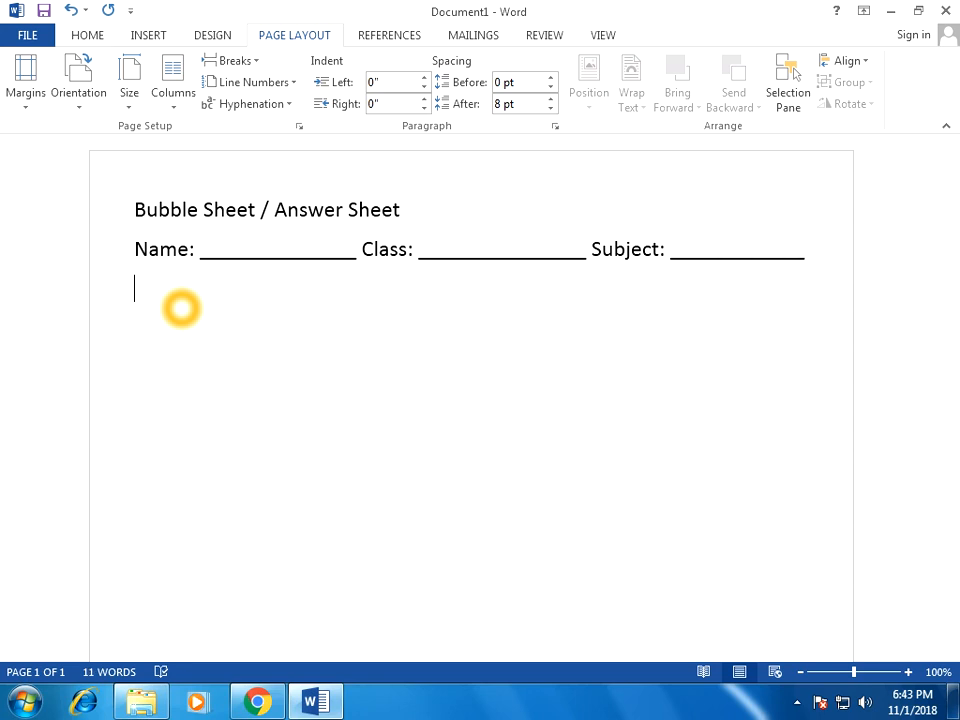
- Insert a table with 16 columns and 16 rows below the Name, Class and Subject line
left_click(87, 35)
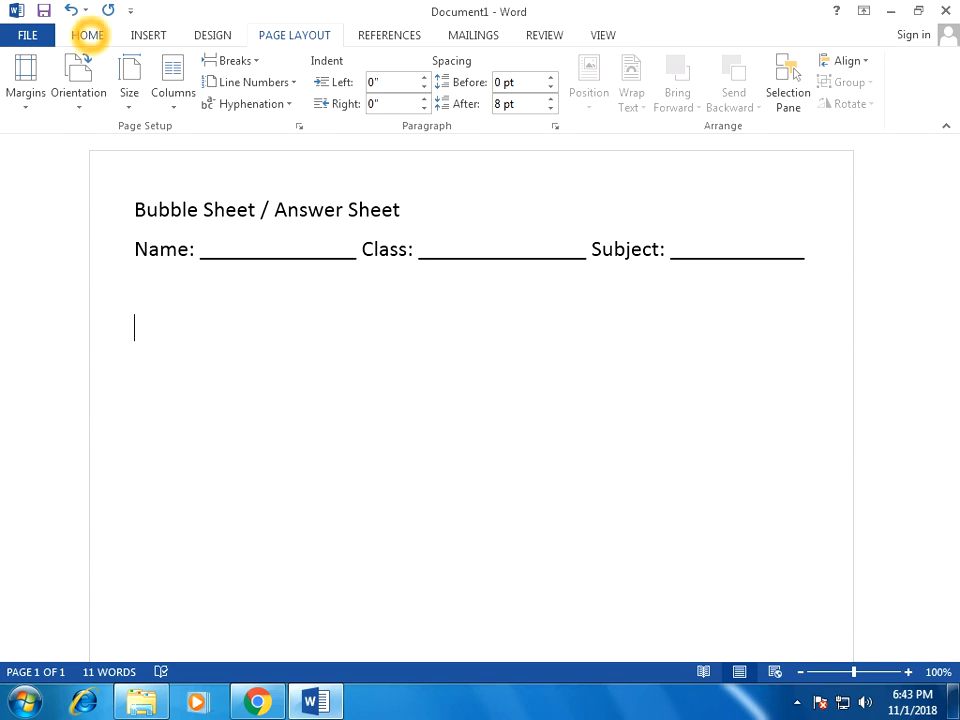
left_click(147, 35)
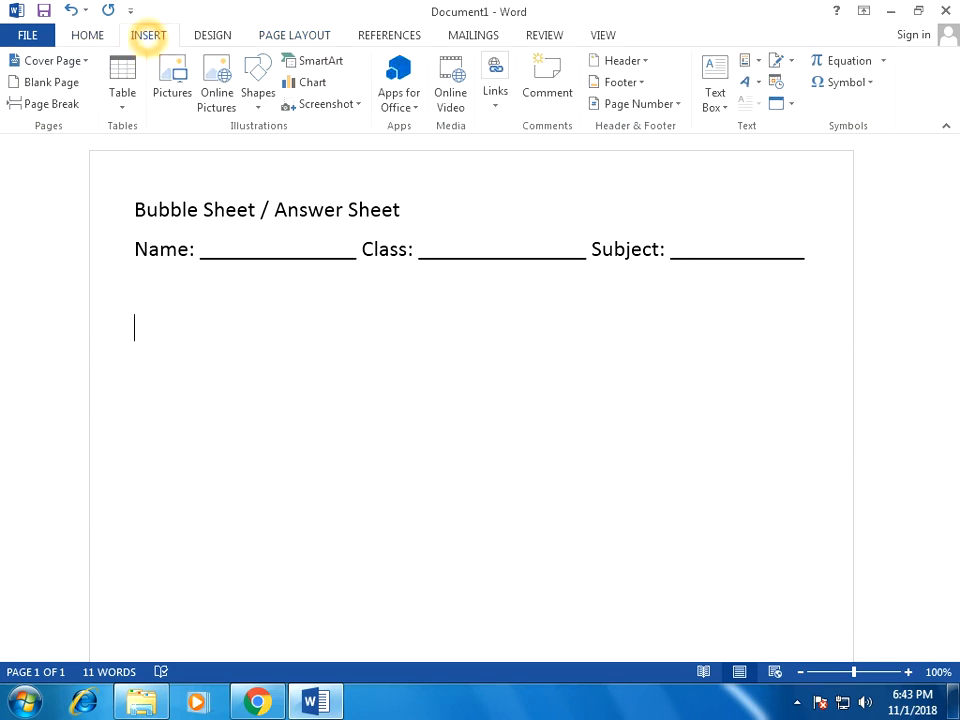
left_click(125, 106)
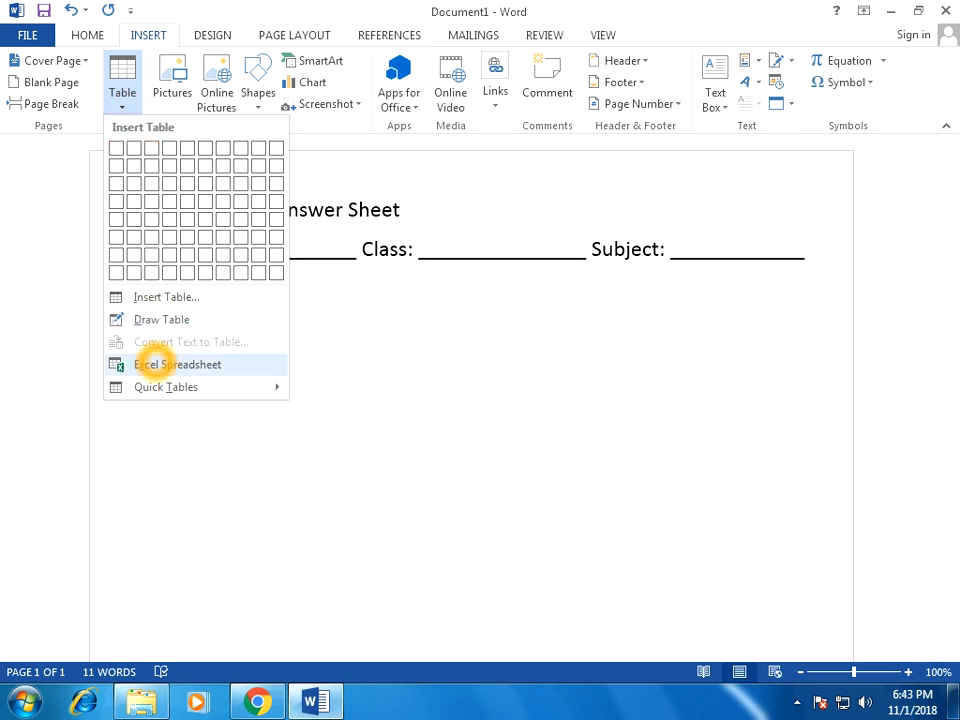
left_click(154, 387)
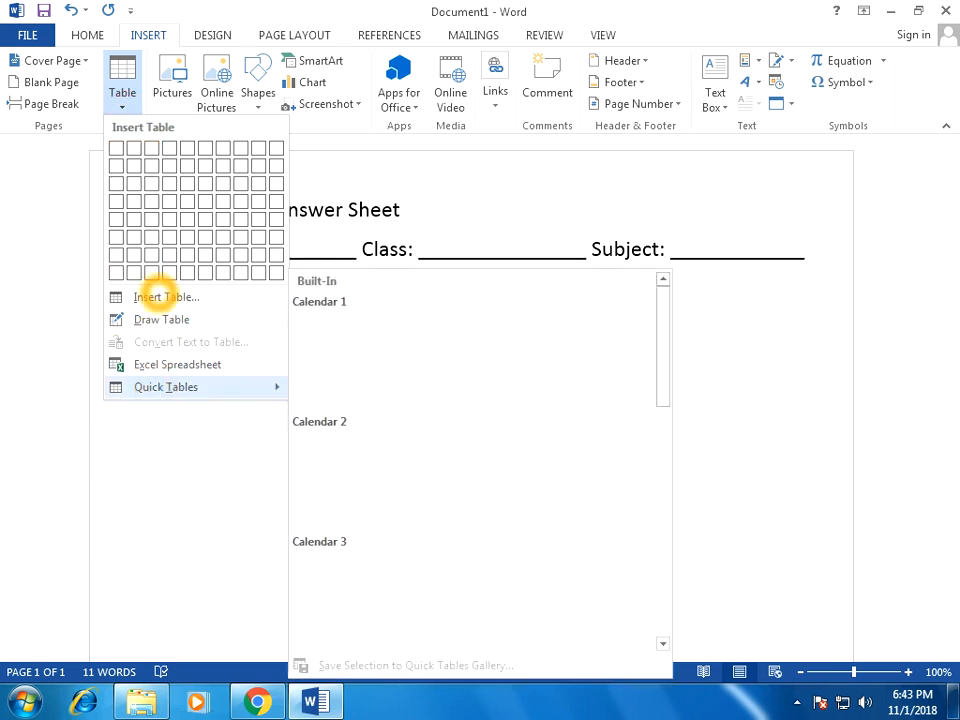
left_click(157, 295)
left_click(525, 266)
key("BackSpace")
type("16")
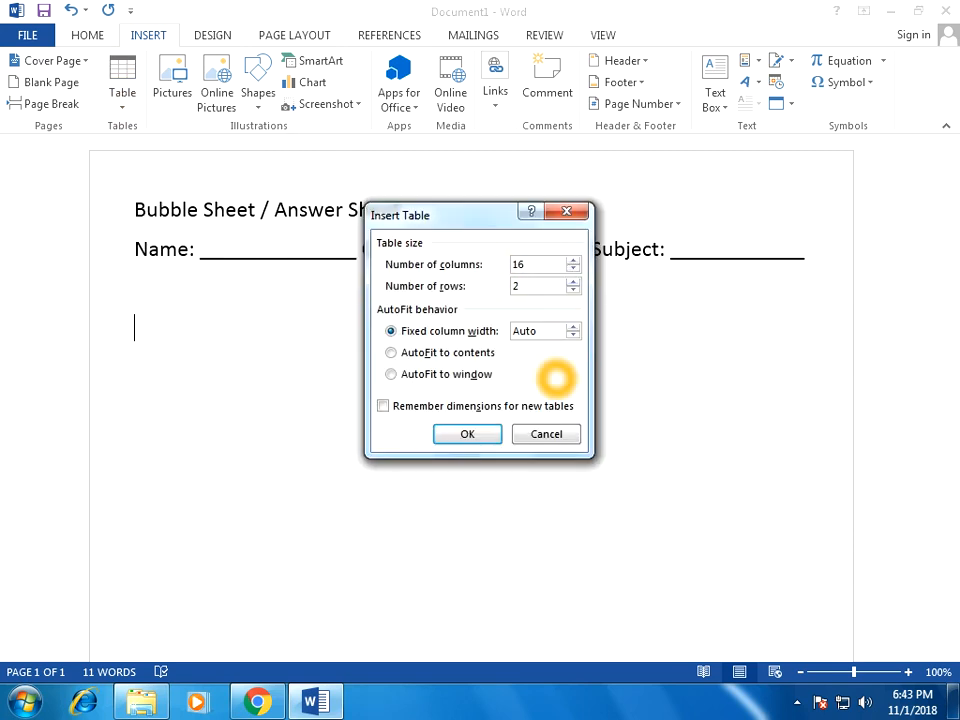
left_click(536, 288)
key("BackSpace")
type("16")
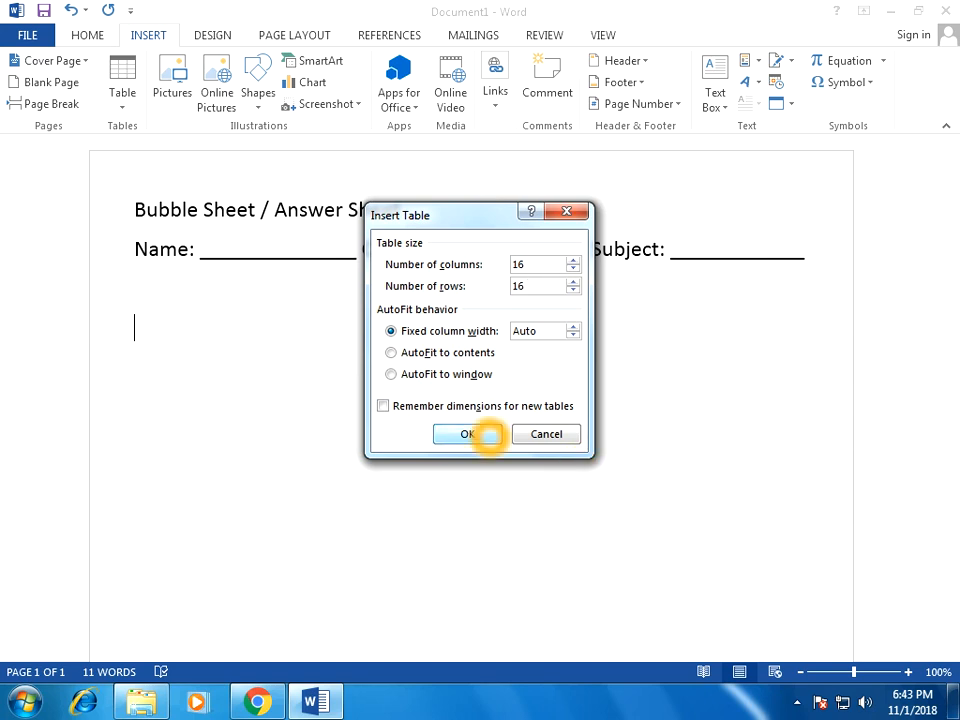
left_click(489, 434)
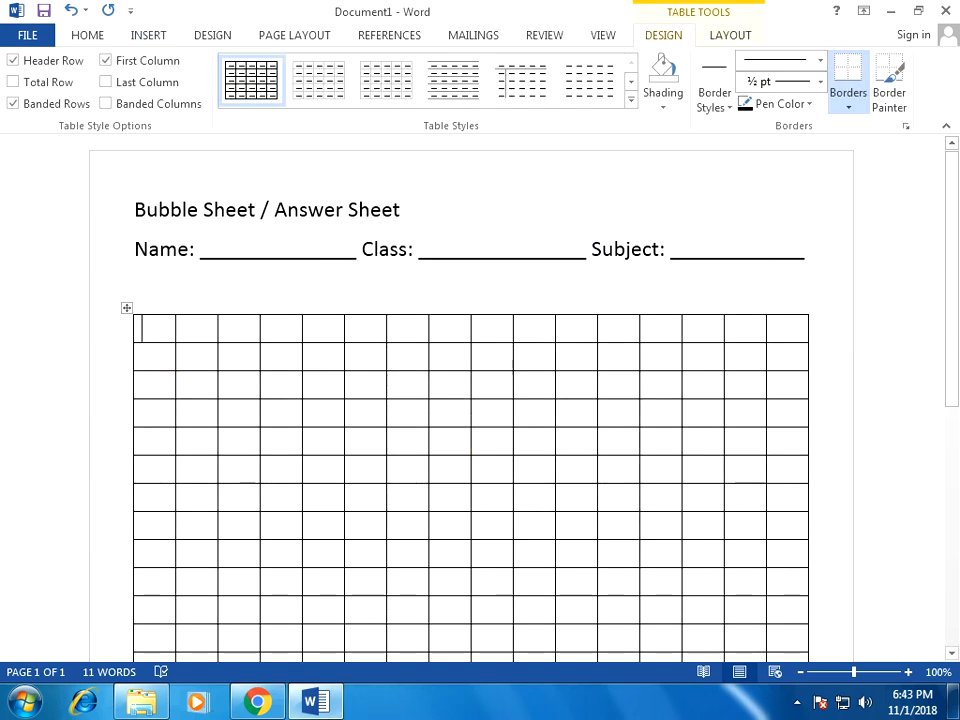
- Enter the option letters A, B, C and D in columns 2 to 5 of the table's first row
left_click(216, 339)
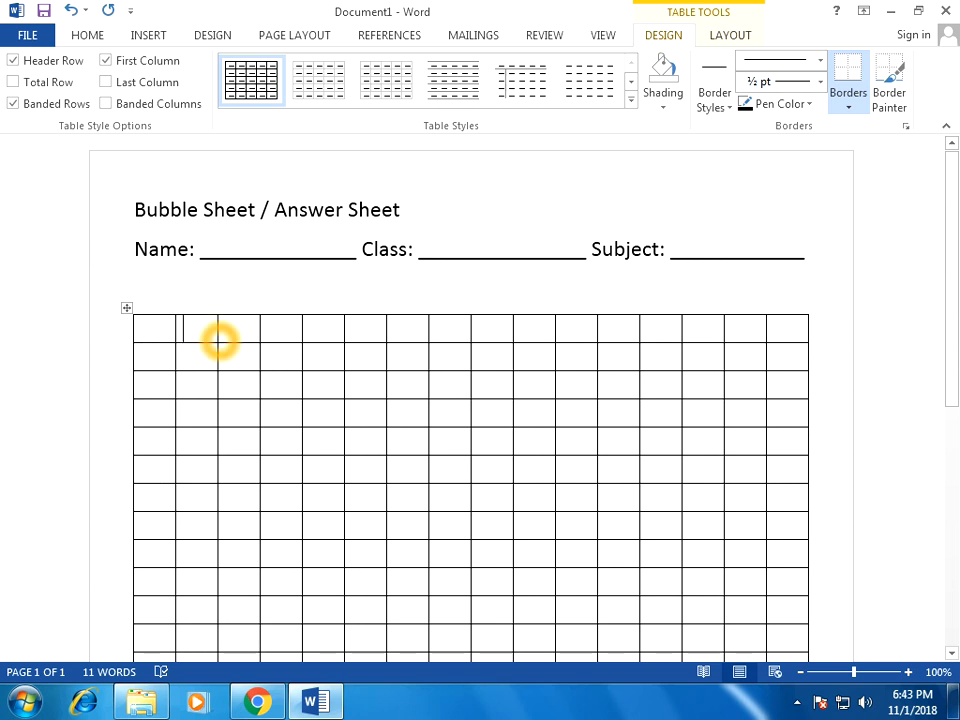
type("A")
key("Tab")
type("B")
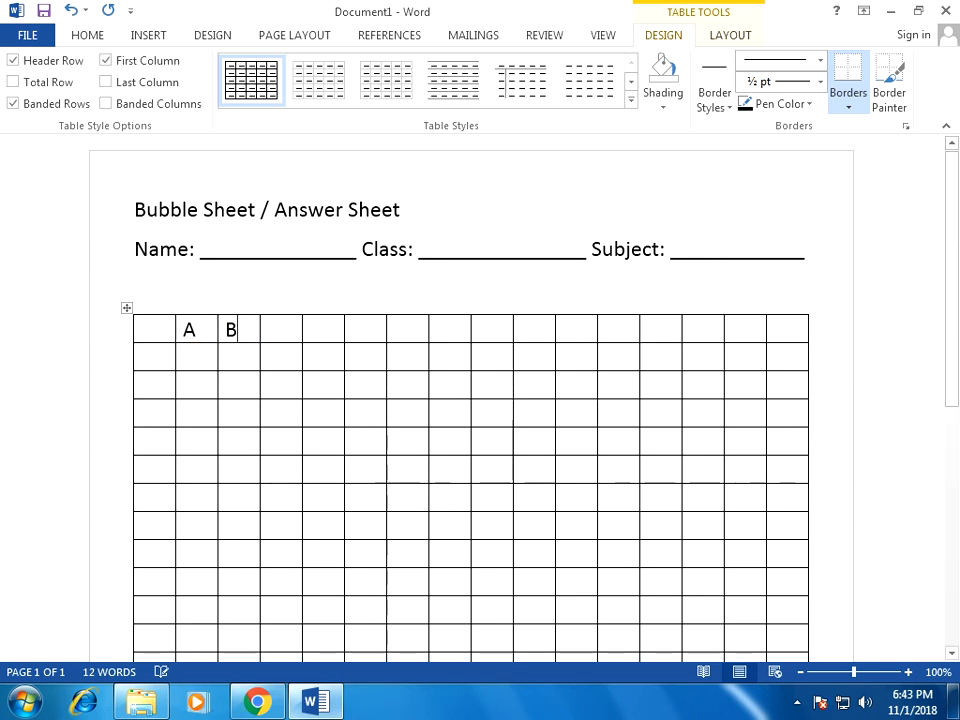
left_click(279, 332)
type("C")
left_click(331, 332)
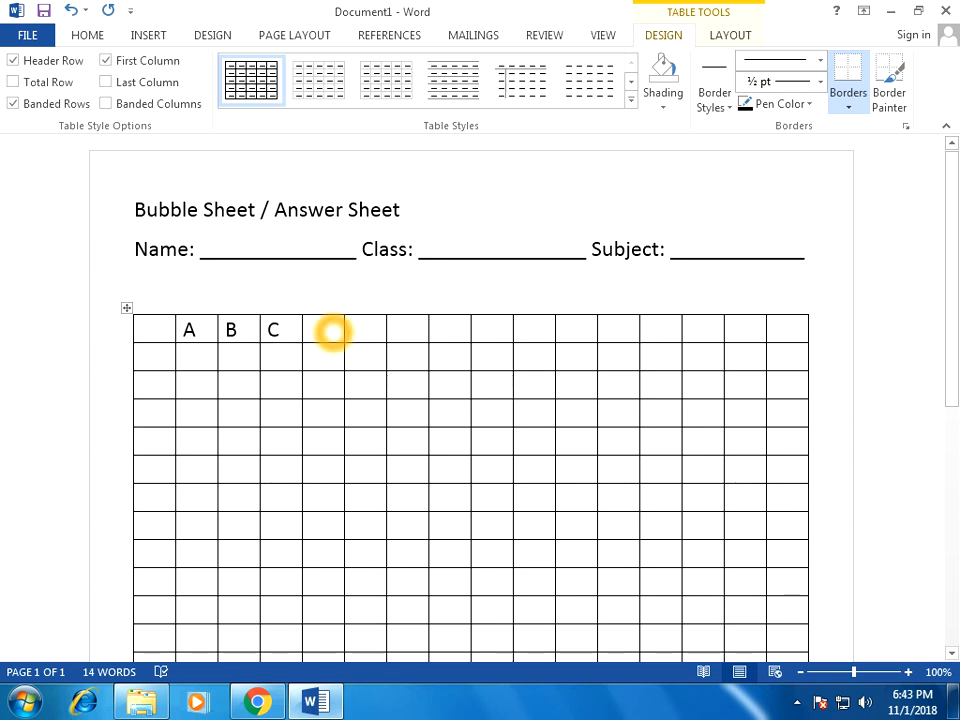
type("D")
- Enter a second set of option letters A, B, C and D in columns 8 to 11 of the table's first row
left_click(452, 333)
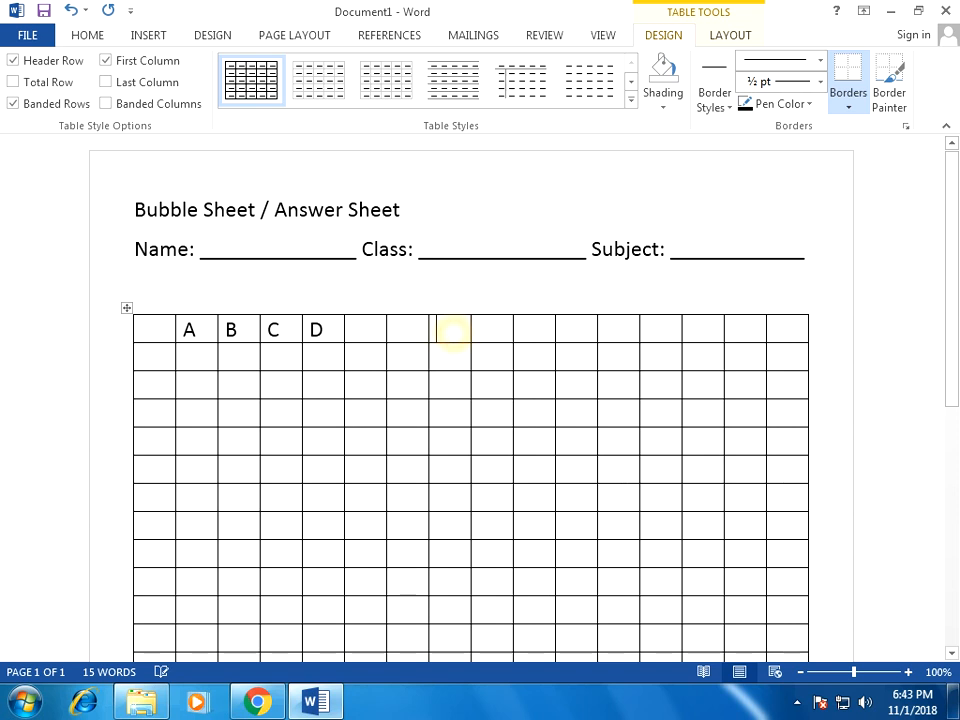
type("A")
left_click(506, 328)
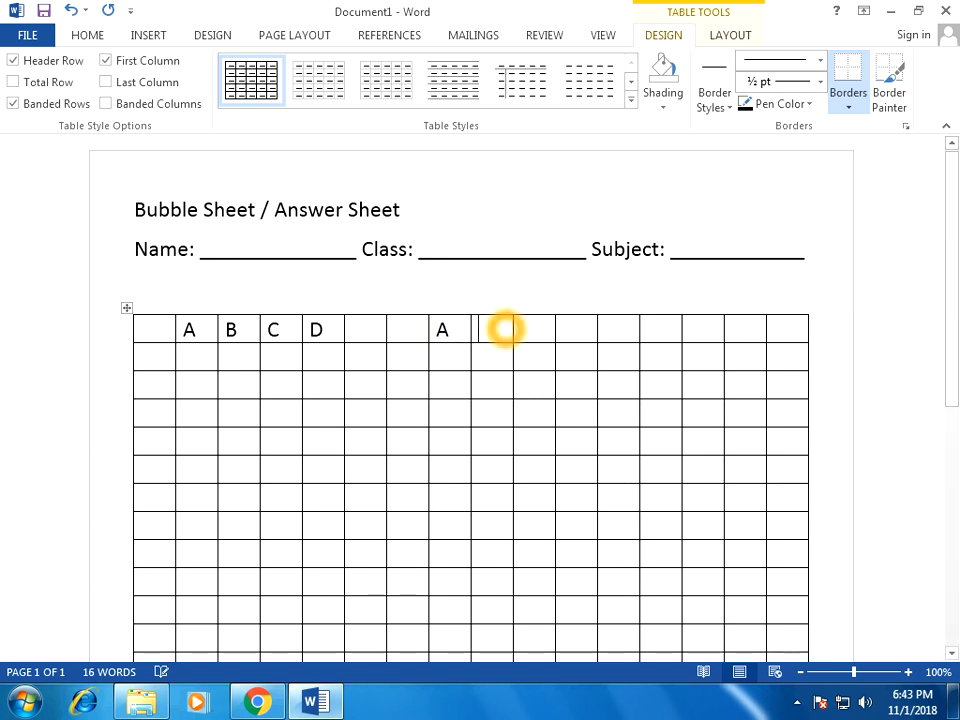
type("B")
left_click(540, 329)
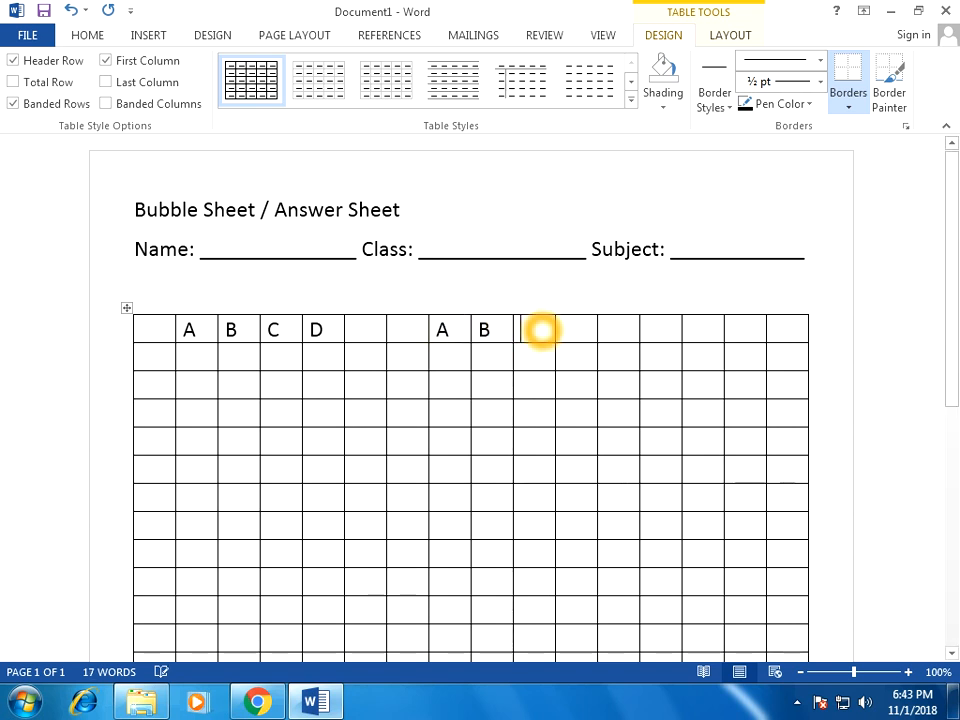
type("C")
left_click(562, 336)
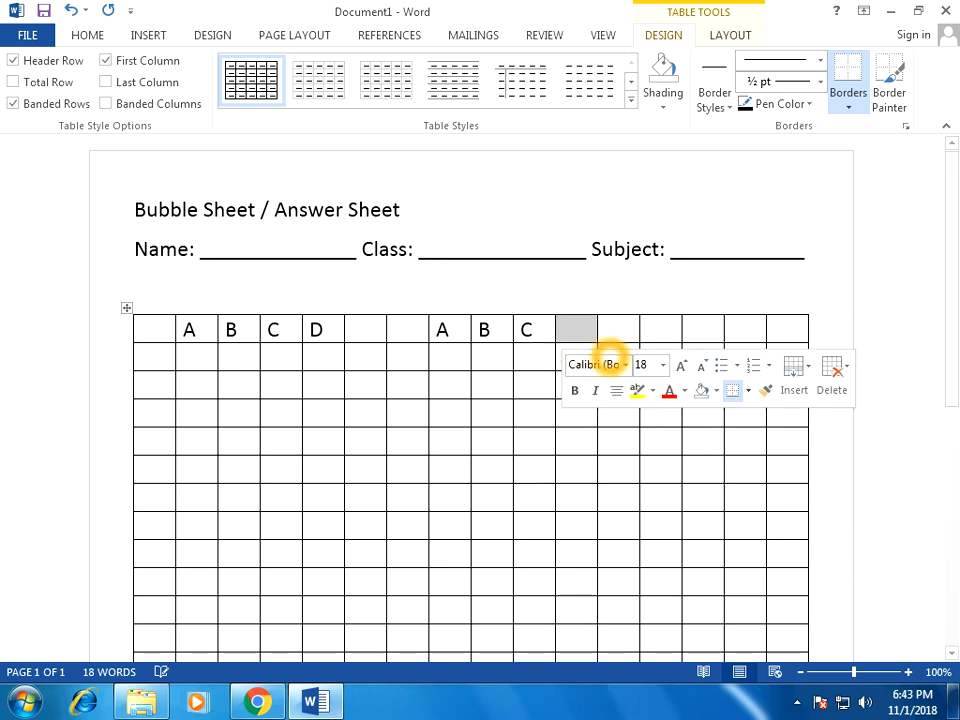
left_click(582, 326)
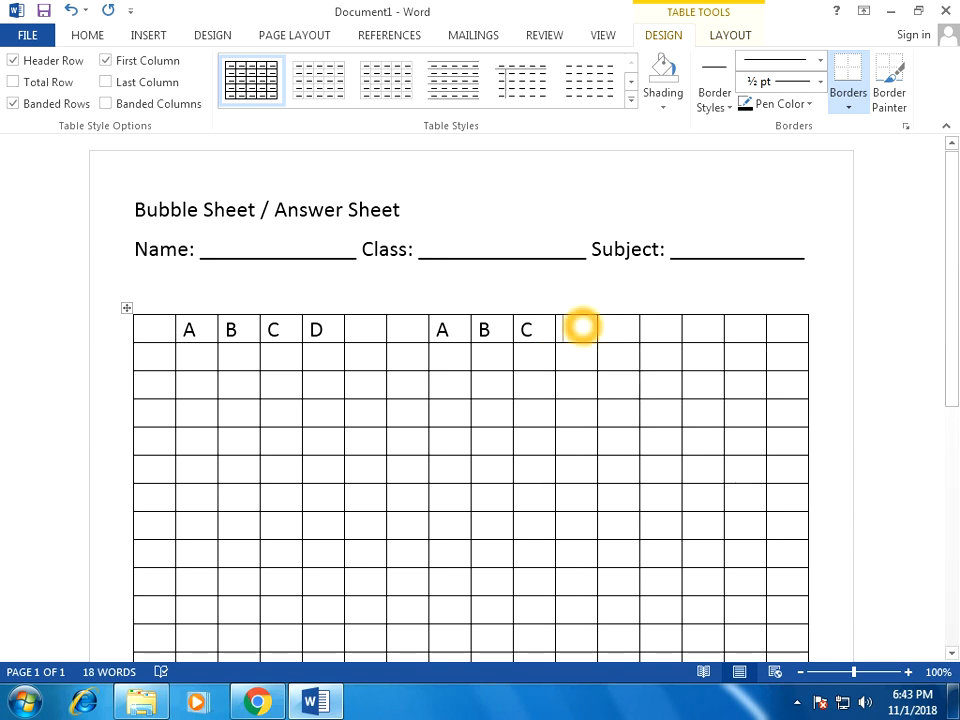
type("D")
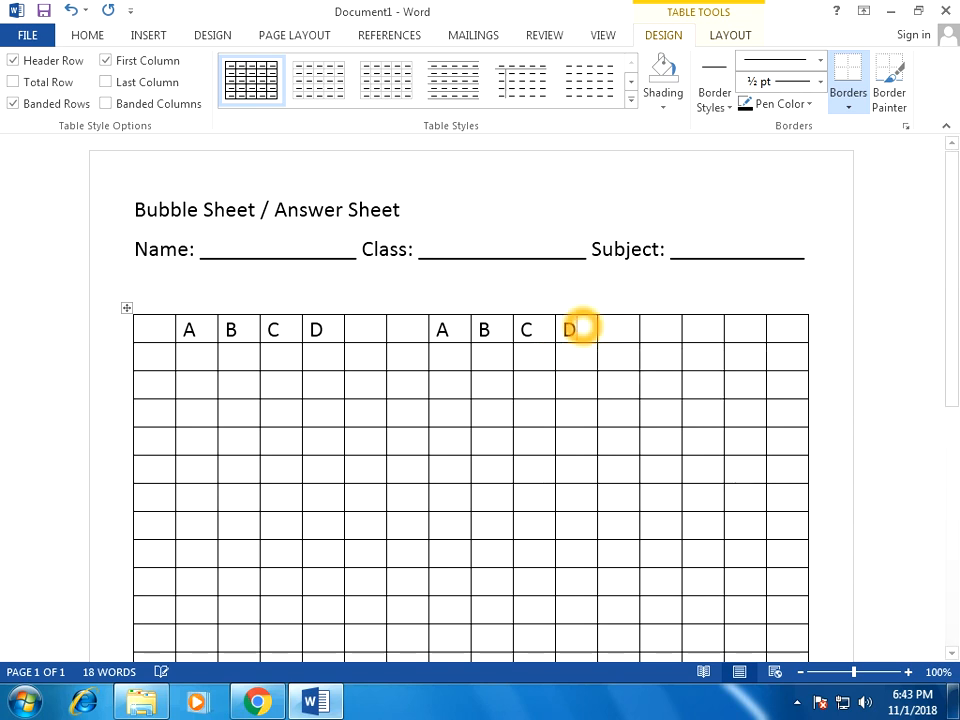
- Number the first column's cells 1 to 9 below the header row, clearing the number entered one row too low
left_click(154, 364)
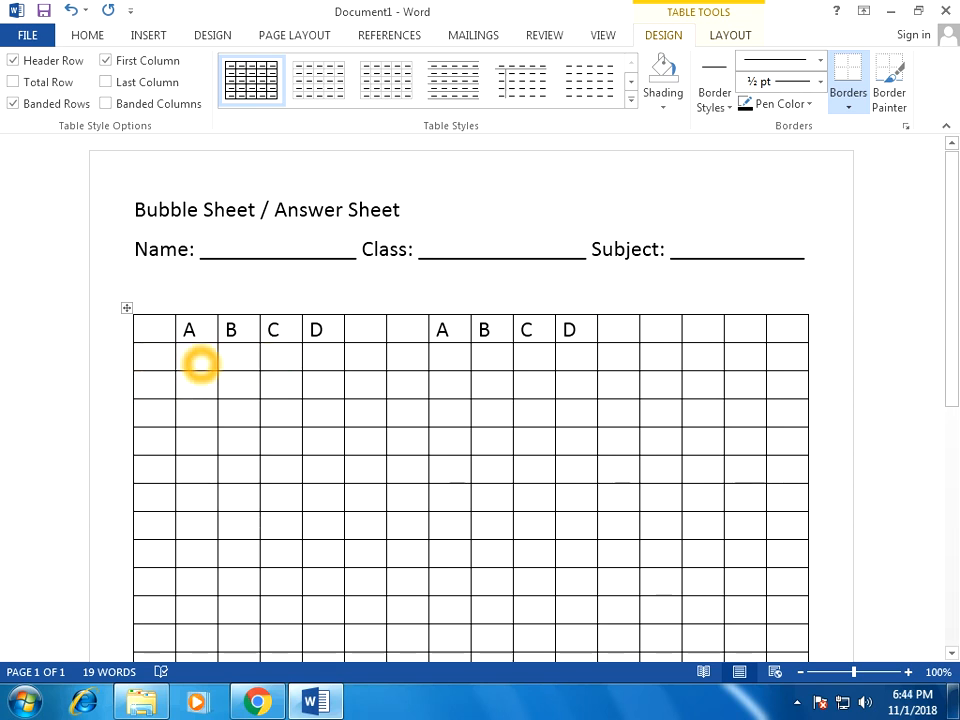
type("1")
key("Down")
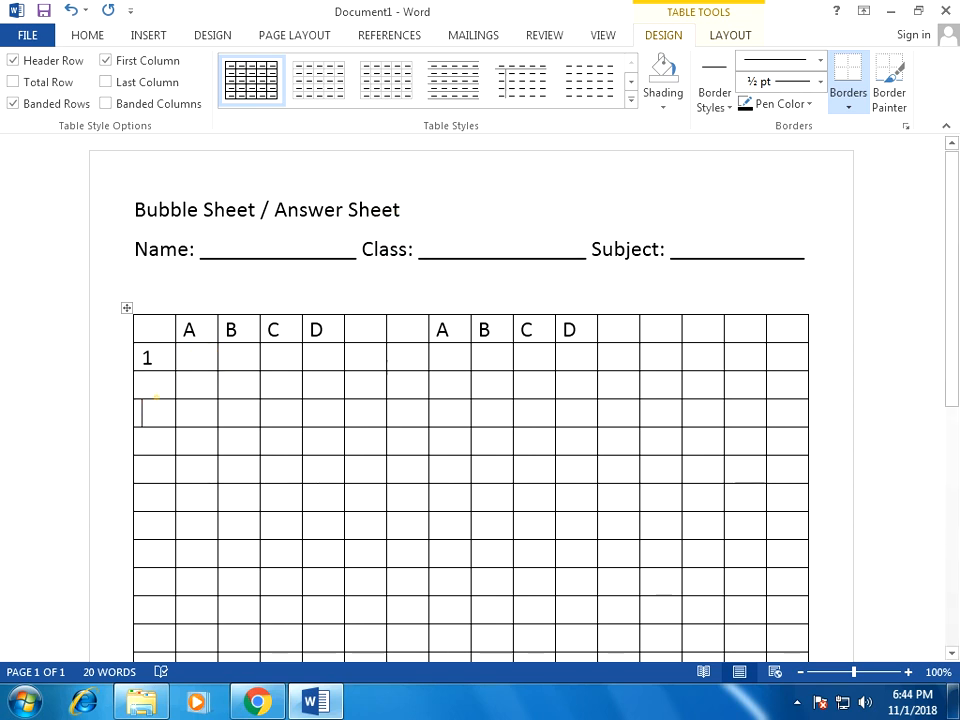
type("23")
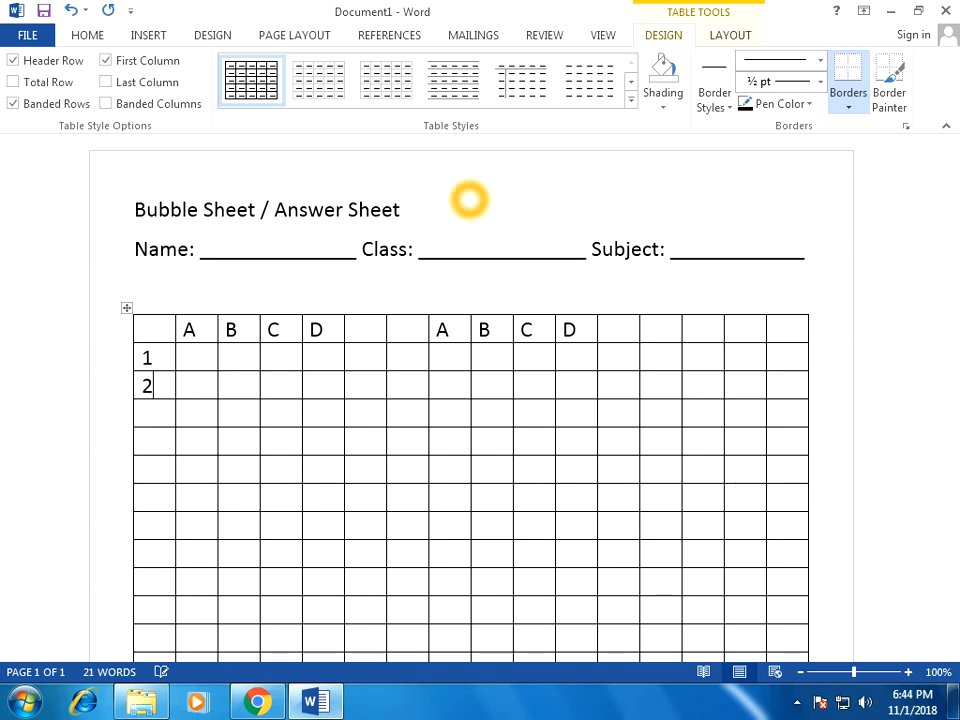
key("BackSpace")
key("Down")
type("3")
key("Down")
type("4")
key("Down")
type("5")
key("Down")
type("6")
key("Down")
type("7")
key("Down")
key("Down")
key("Up")
type("8")
key("Down")
type("9")
key("Down")
key("Down")
type("10")
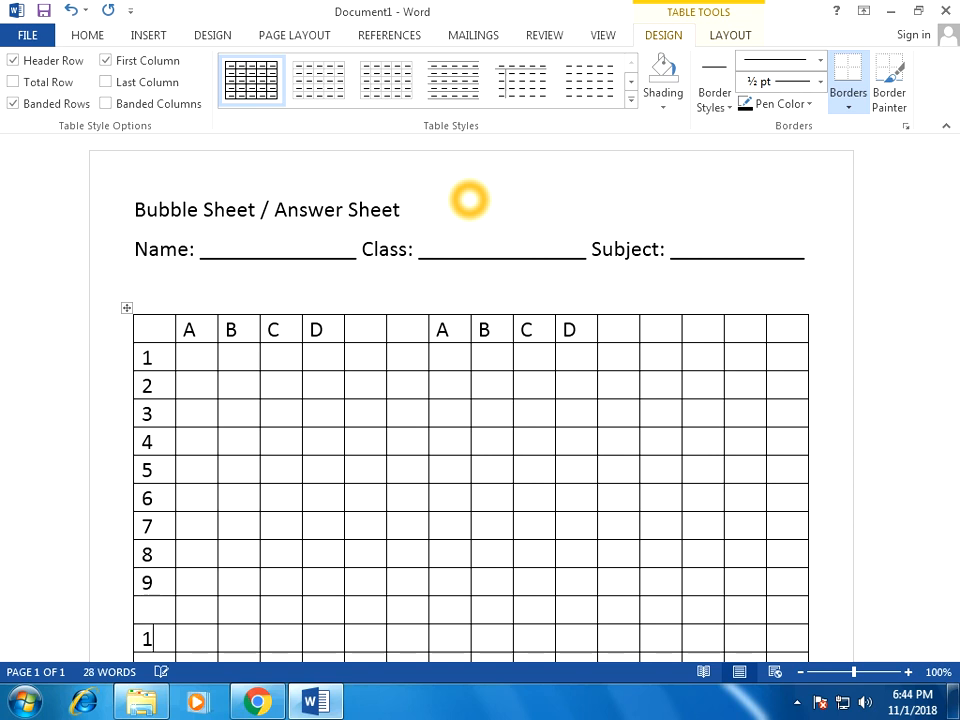
key("BackSpace")
key("BackSpace")
- Continue the question numbers in the first column with 10 to 15, down to the table's last row
scroll(448, 264, "down", 3)
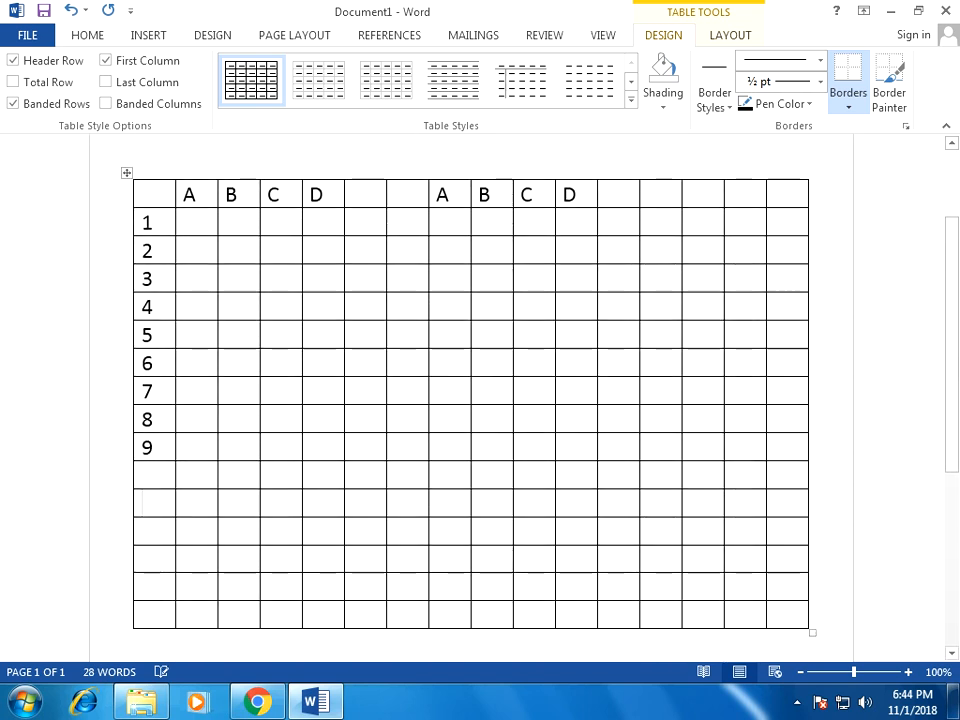
left_click(157, 479)
type("10")
left_click(153, 507)
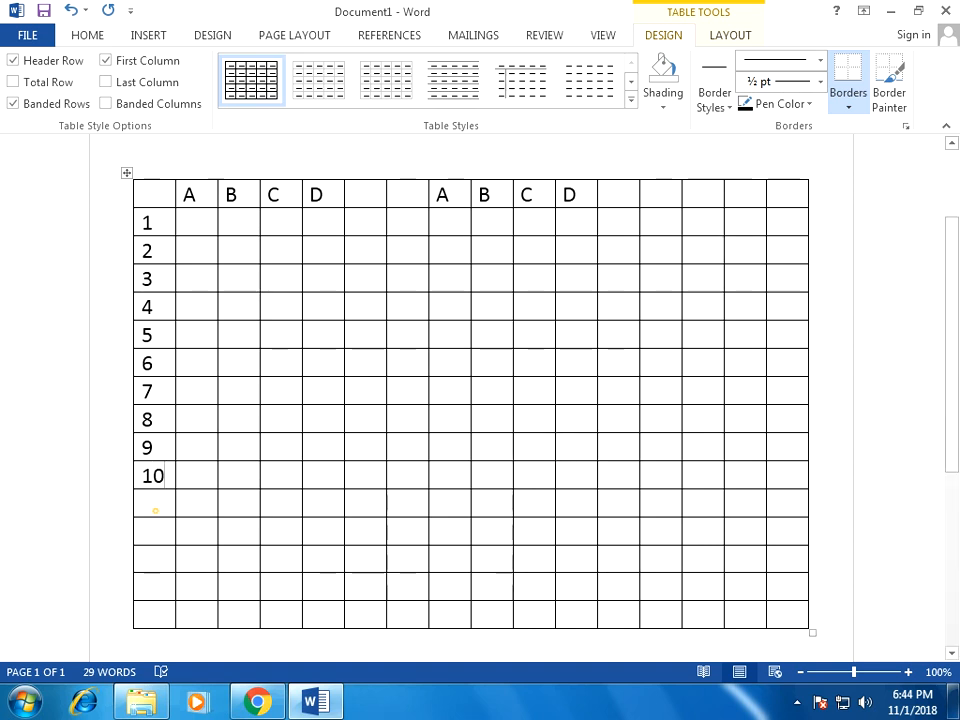
type("11")
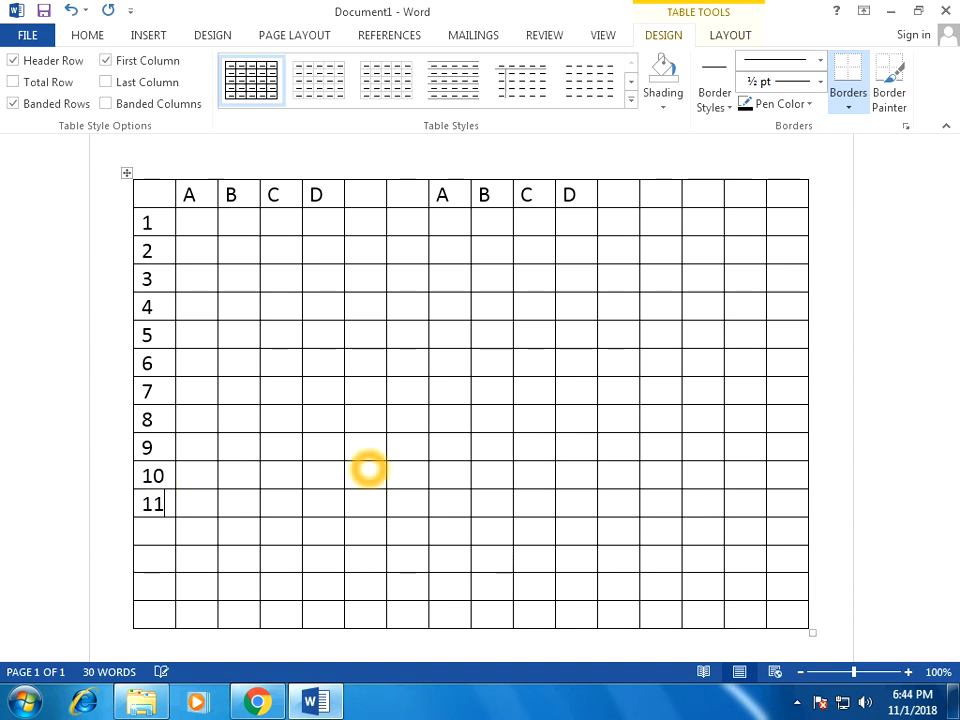
key("Down")
key("Down")
key("Up")
type("12")
key("Down")
type("13")
type("15")
key("Down")
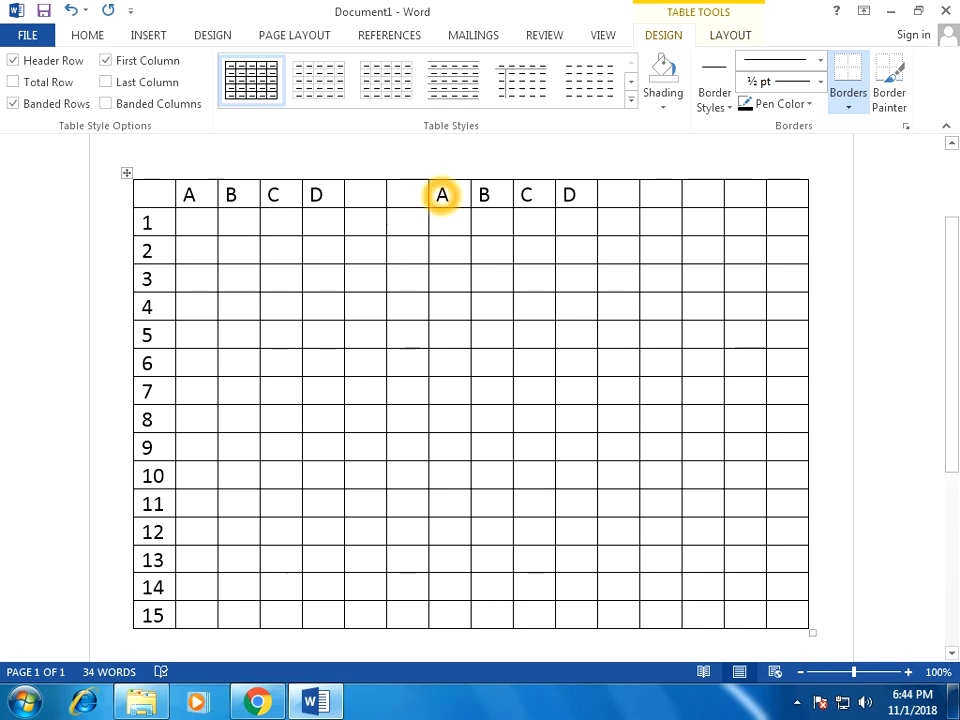
- Move the second A to D letter set from the header row into columns 12 to 15 of the question 1 row
left_click_drag(442, 194, 570, 200)
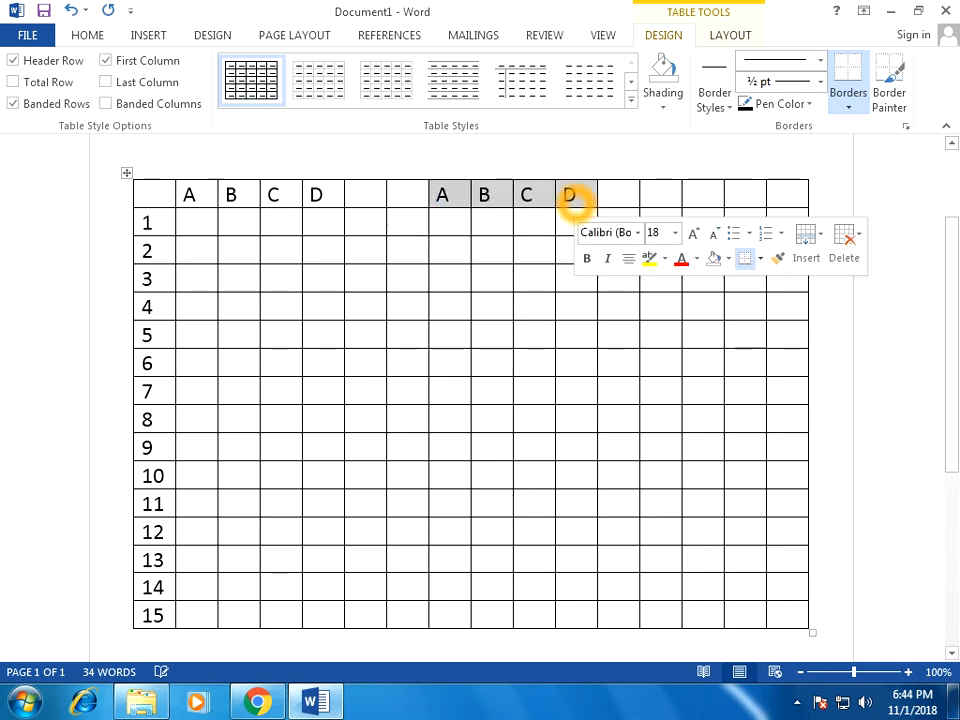
key("ctrl+c")
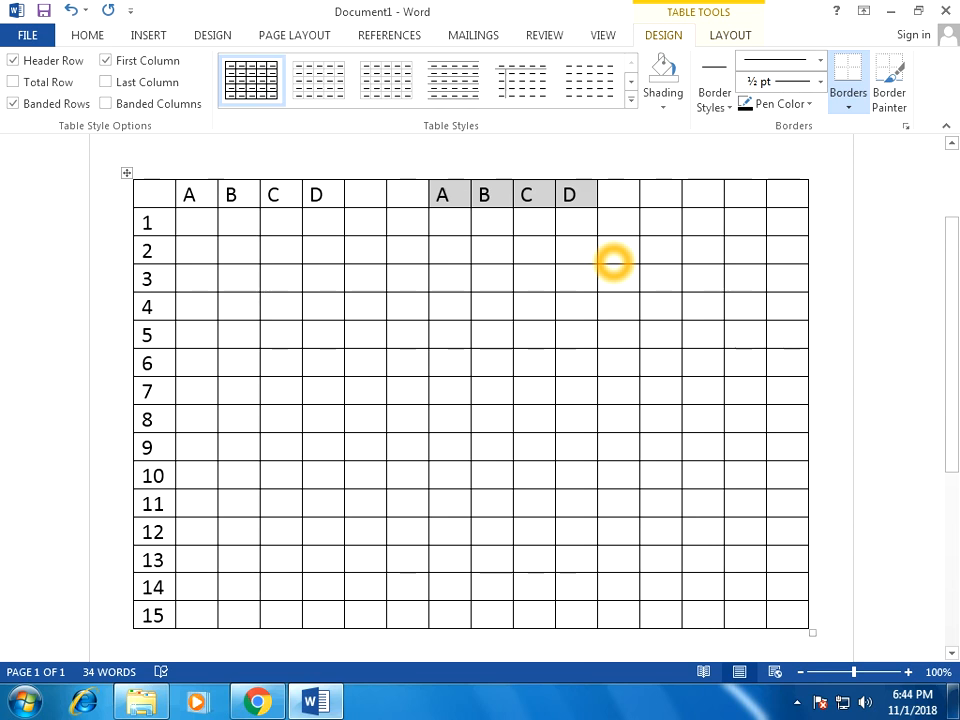
left_click_drag(482, 189, 612, 240)
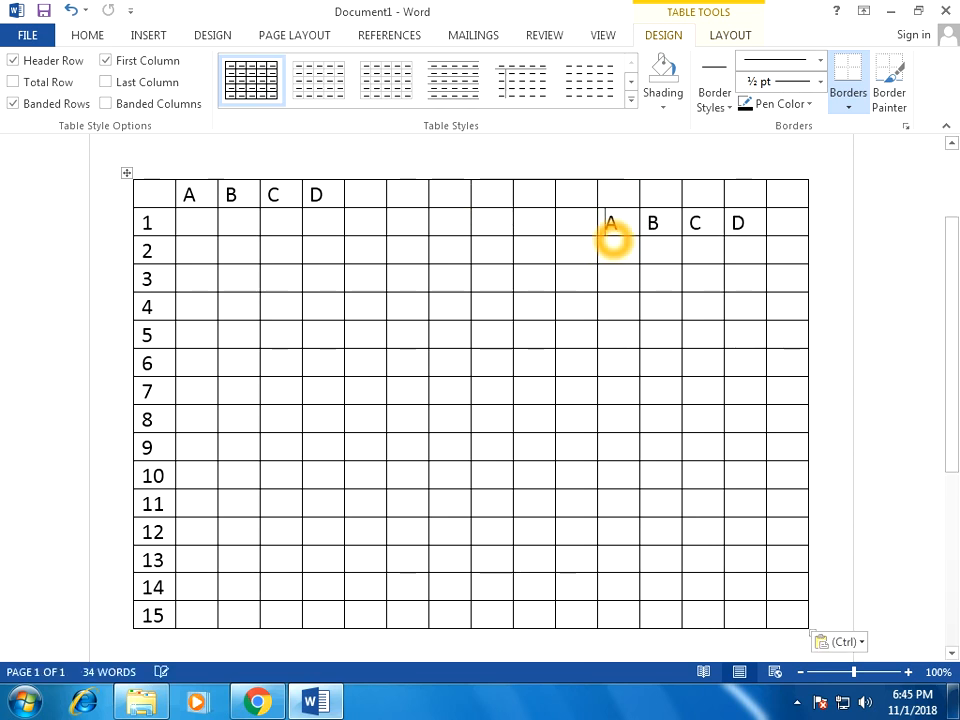
- Copy the A to D letters from the question 1 row into columns 9 to 12 of the header row
left_click_drag(750, 220, 630, 220)
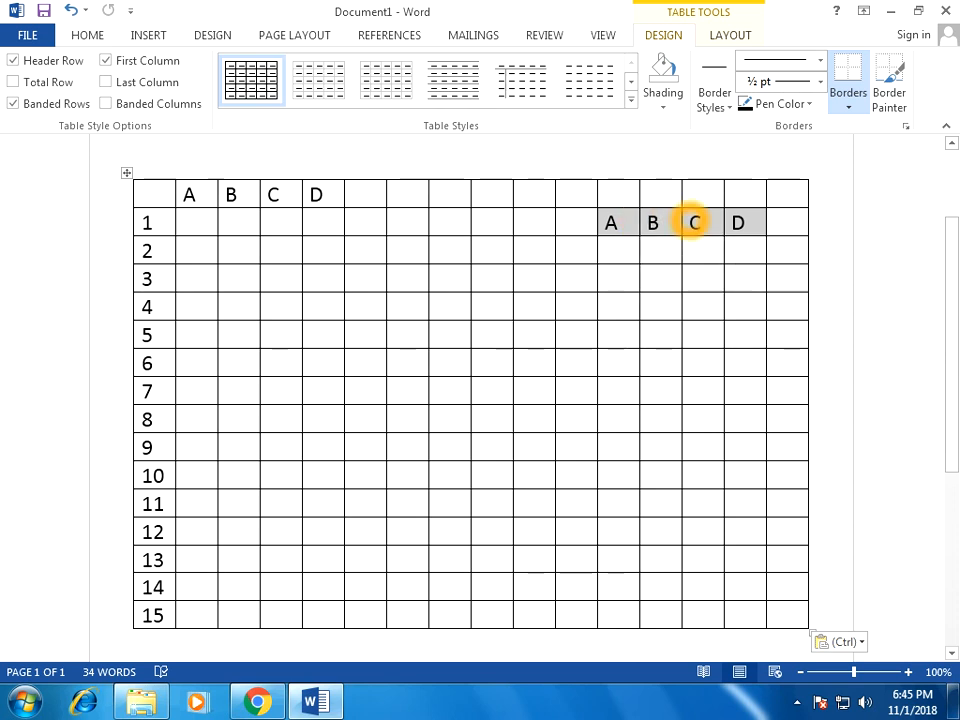
scroll(695, 221, "down", 1)
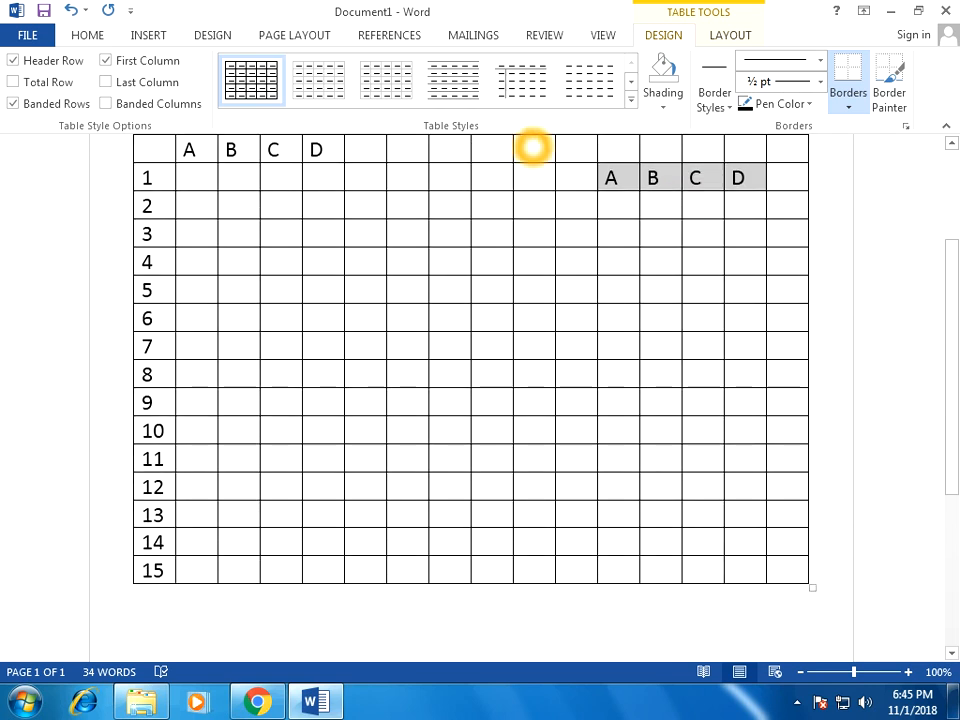
left_click_drag(499, 157, 627, 160)
key("ctrl+v")
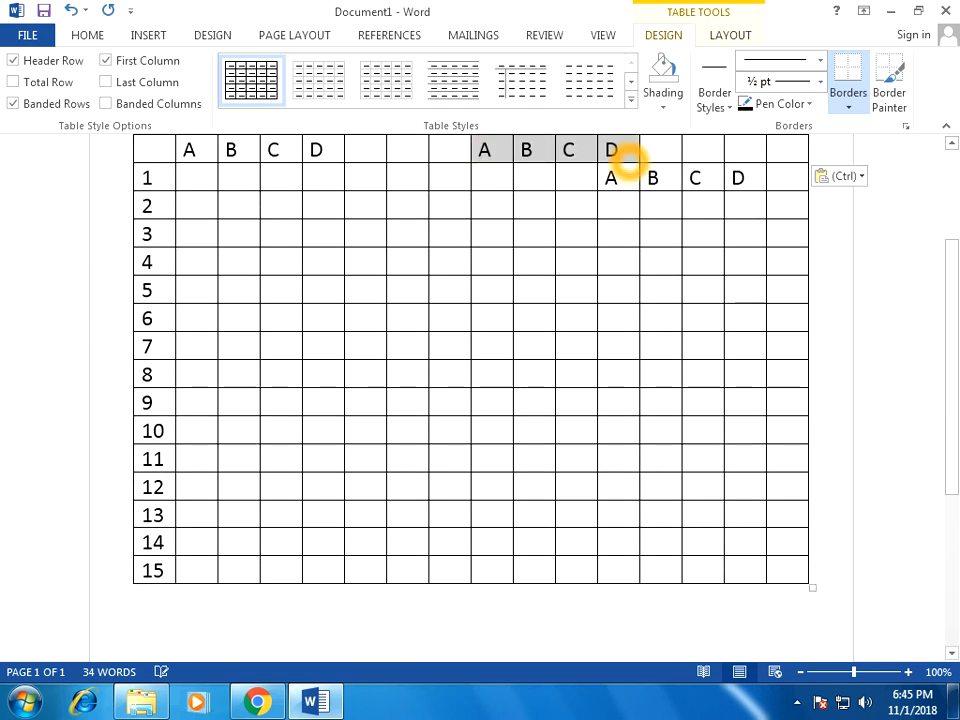
- Enter the question numbers 16 to 30 in column 8, from the question 1 row down to the last row
left_click(456, 180)
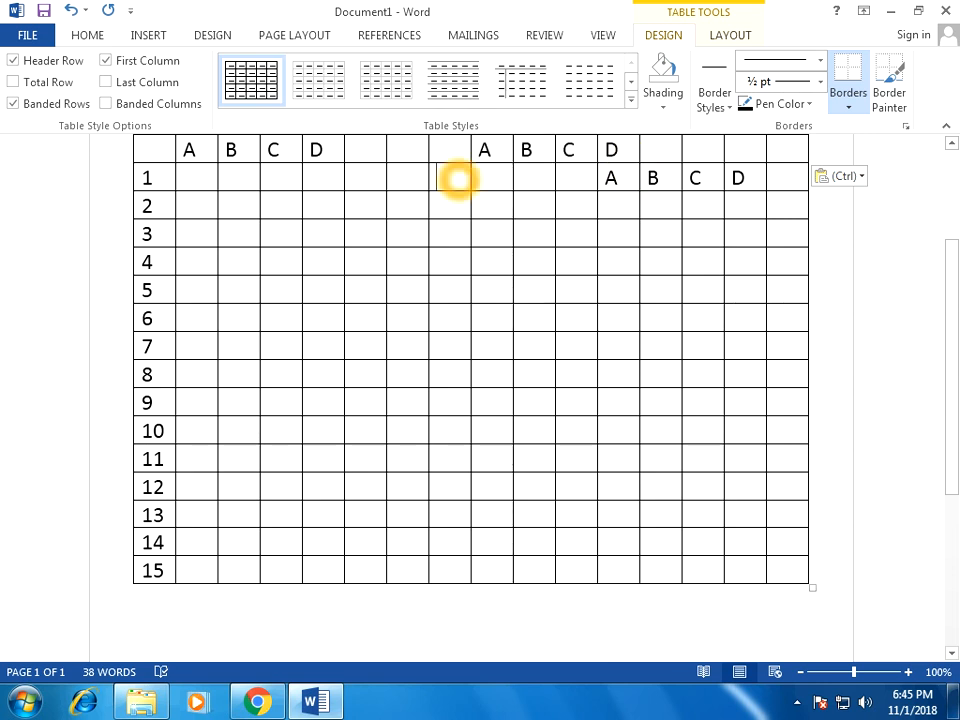
scroll(581, 249, "up", 1)
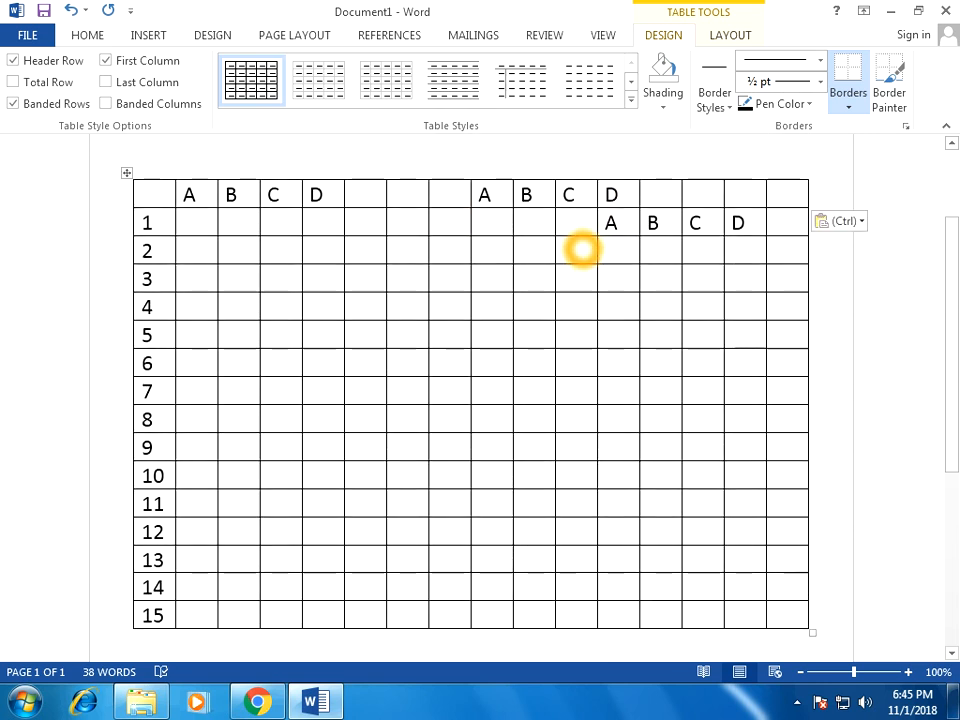
type("16")
left_click(456, 254)
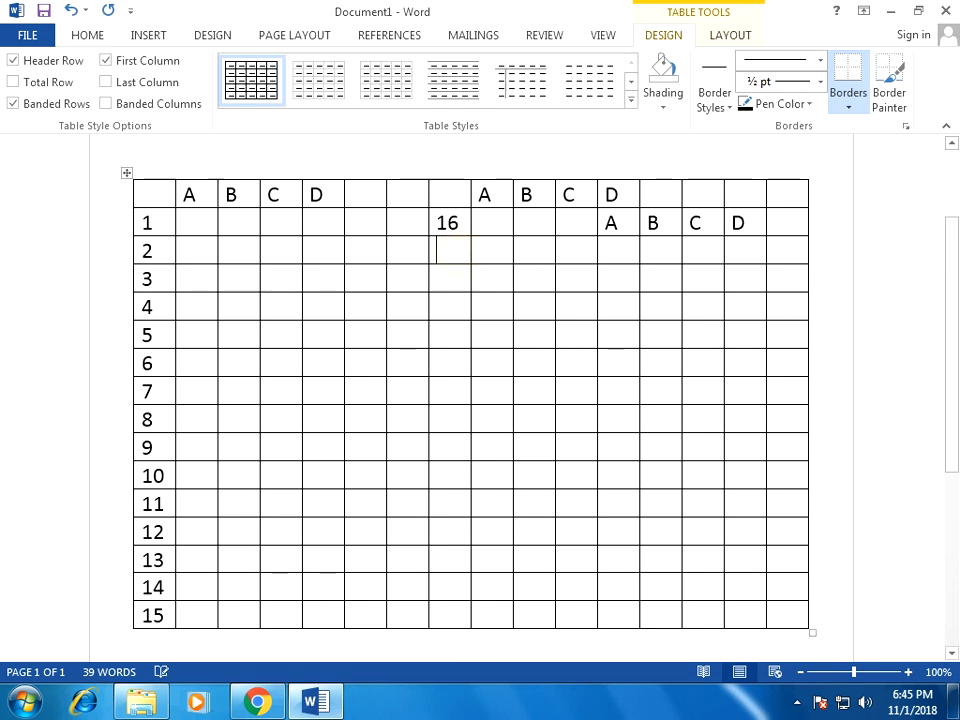
type("17")
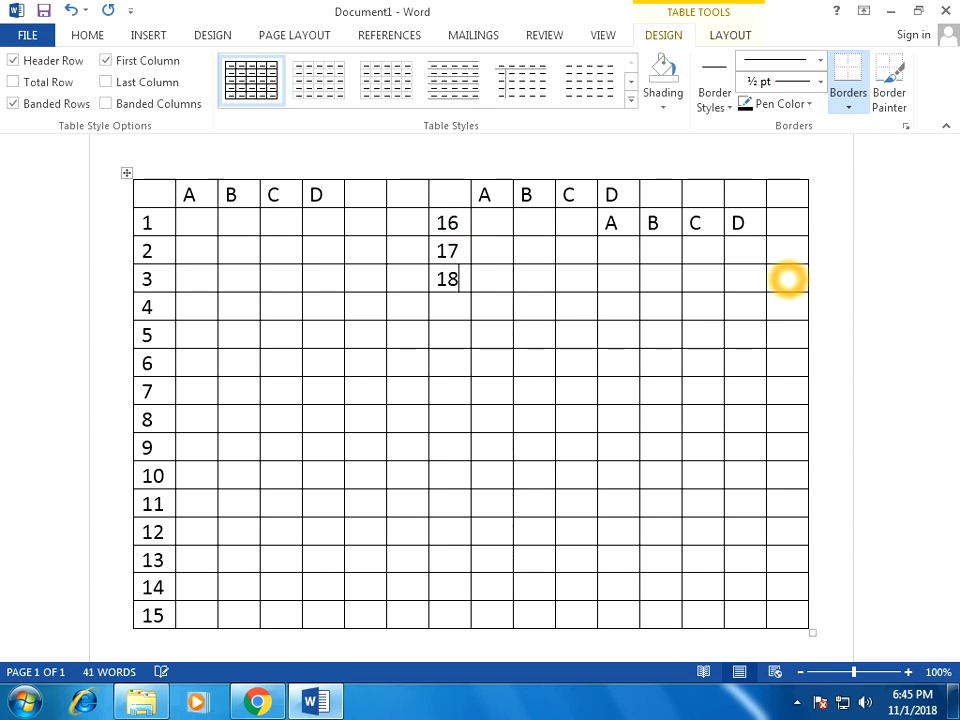
type("19")
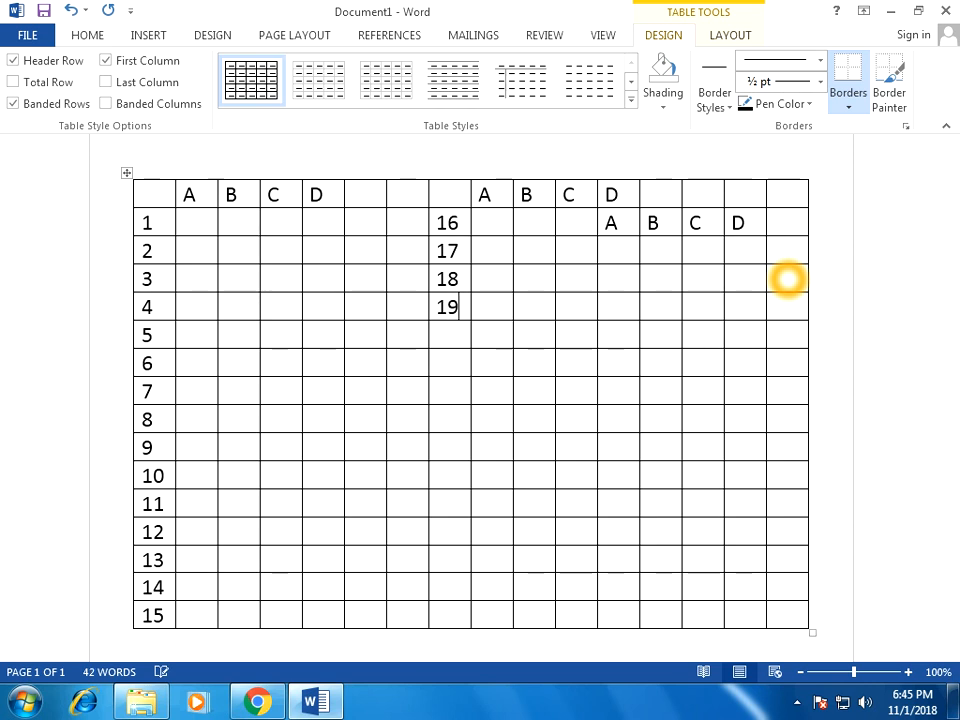
type("20")
key("BackSpace")
key("BackSpace")
key("Down")
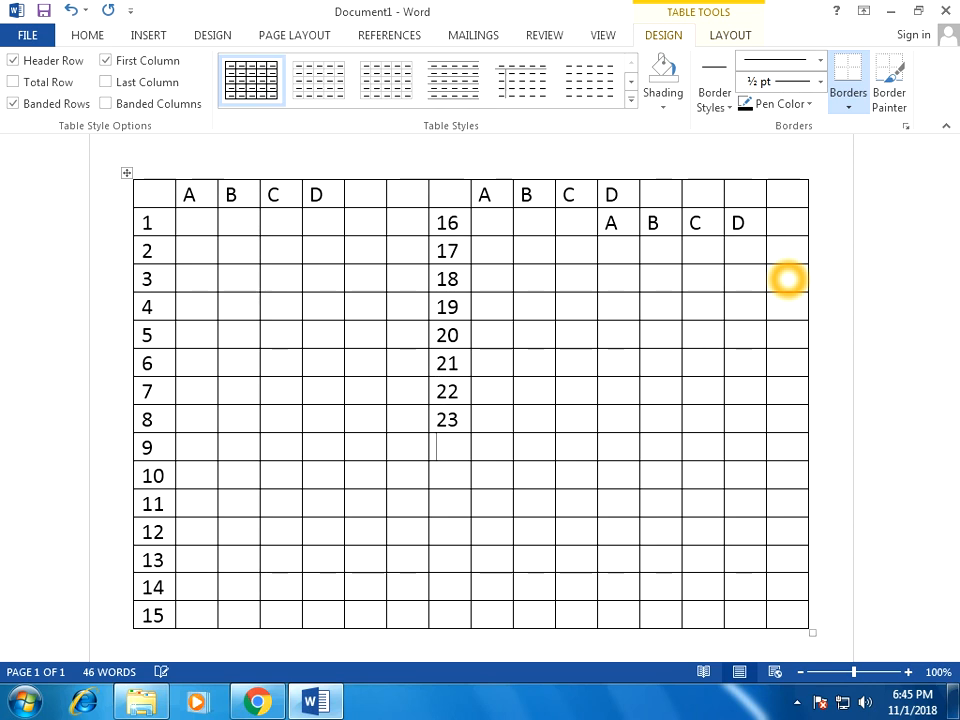
type("25")
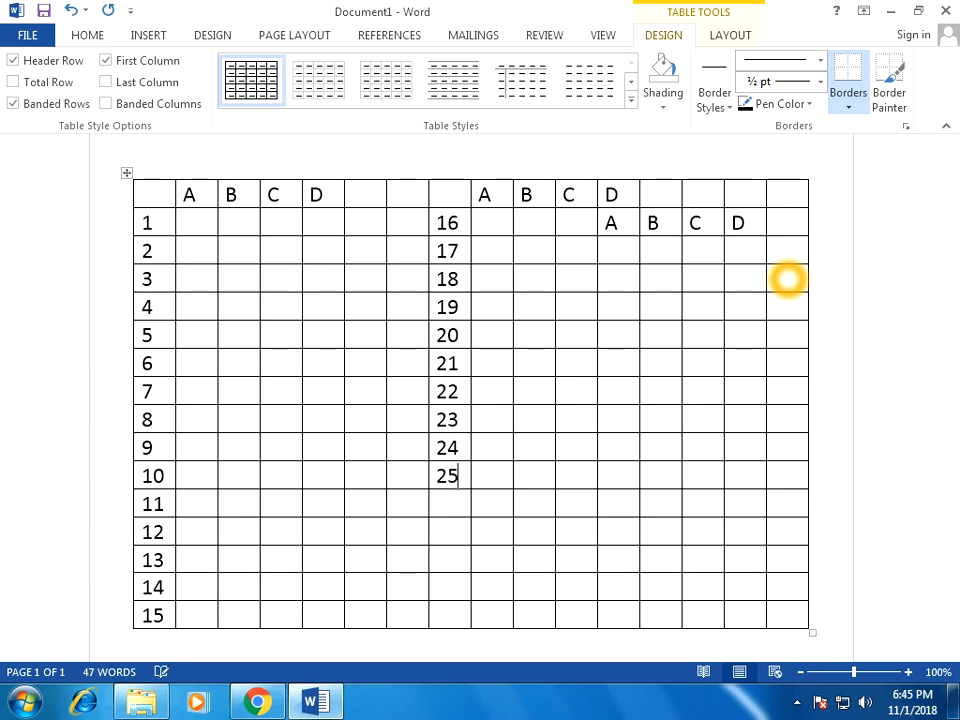
type("27")
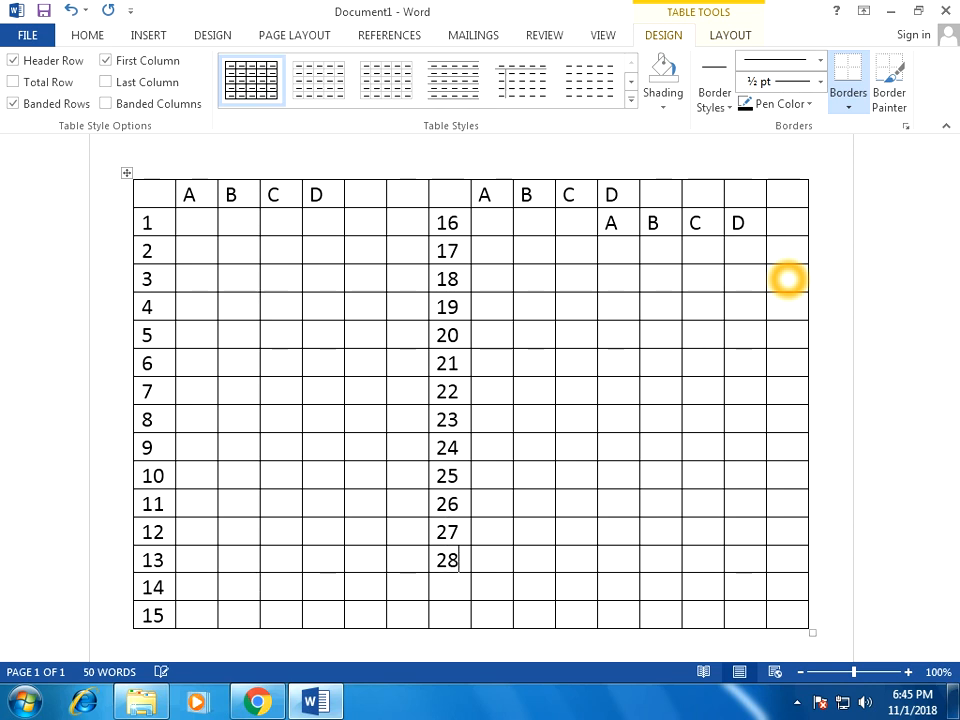
type("29")
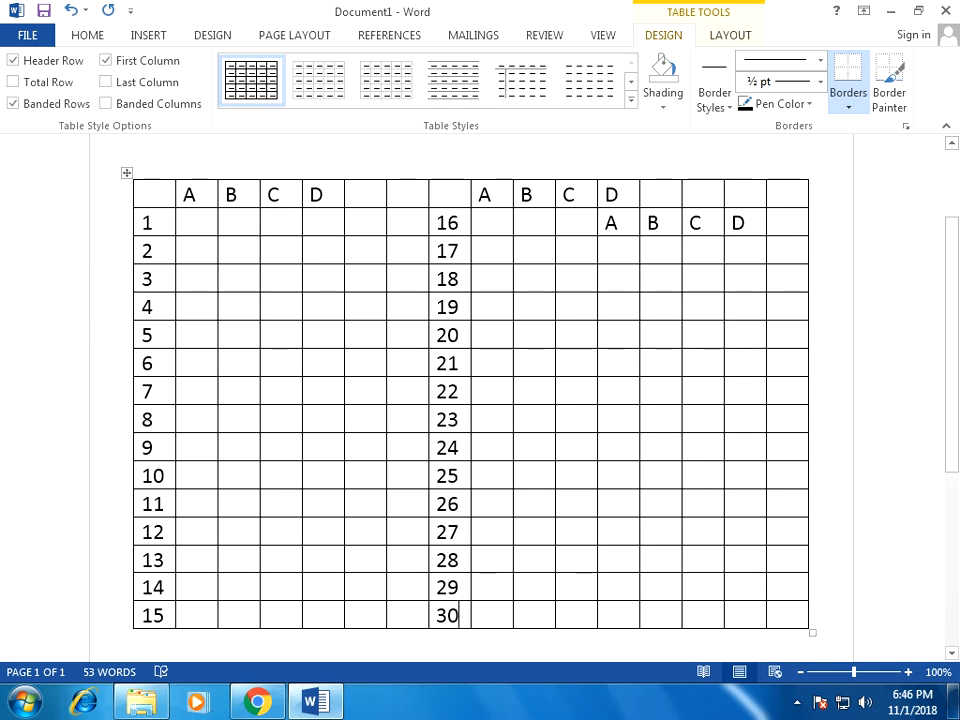
- Erase the leftover letters A, B, C and D from columns 12 to 15 of the question 1 row
left_click_drag(760, 227, 630, 226)
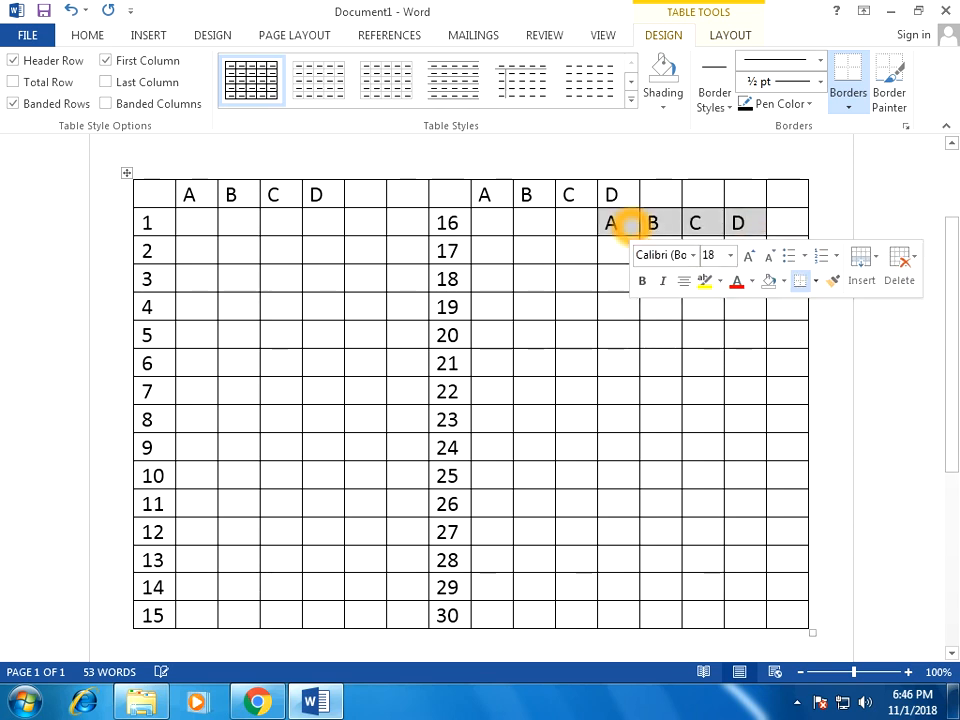
left_click(627, 224)
key("BackSpace")
left_click(745, 222)
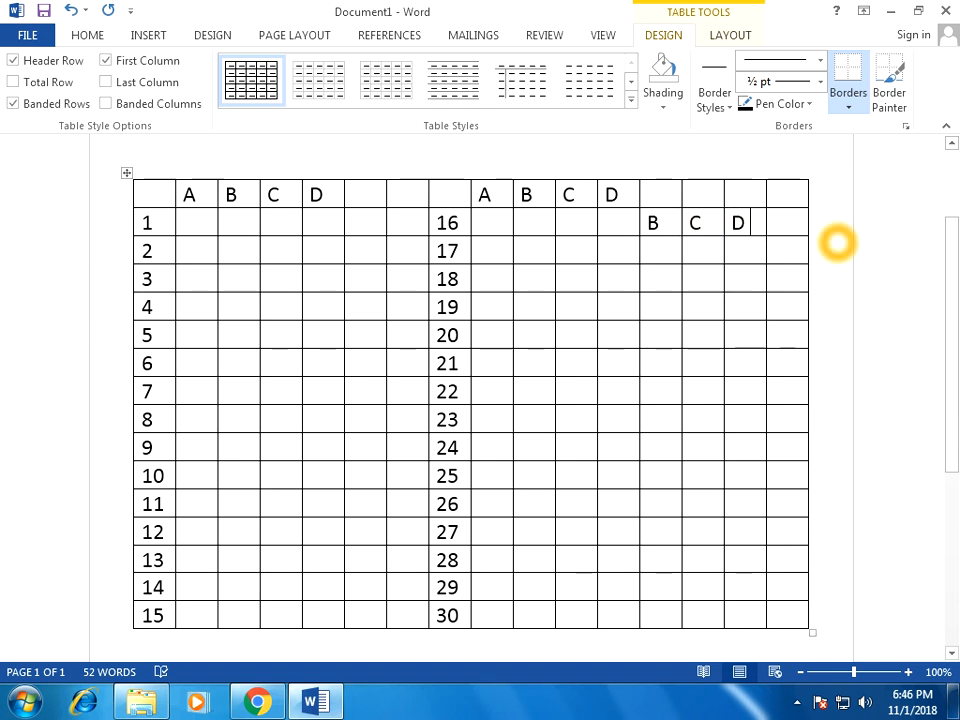
key("BackSpace")
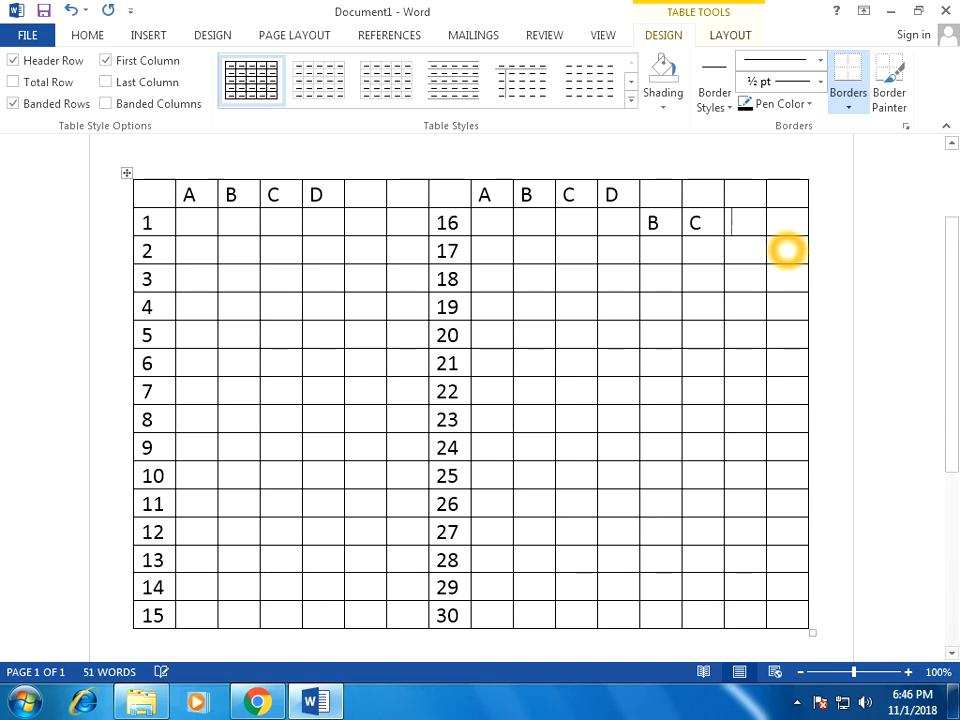
key("BackSpace")
key("Left")
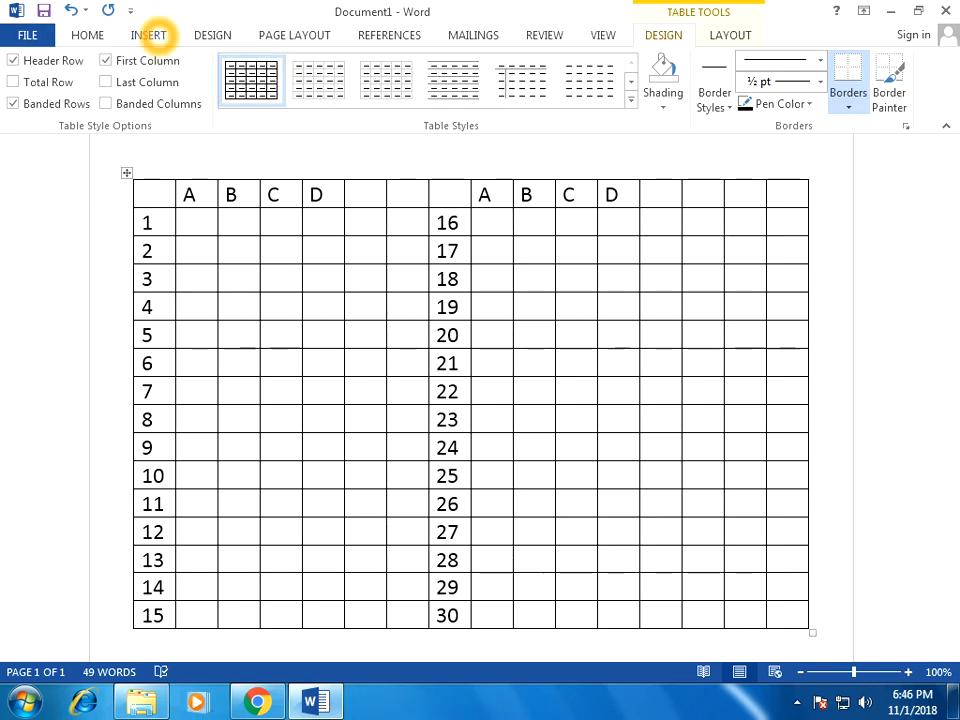
- Draw an oval about 0.26" high and 0.32" wide in the question 1 cell under the first option A
left_click(148, 36)
left_click(255, 107)
left_click(325, 147)
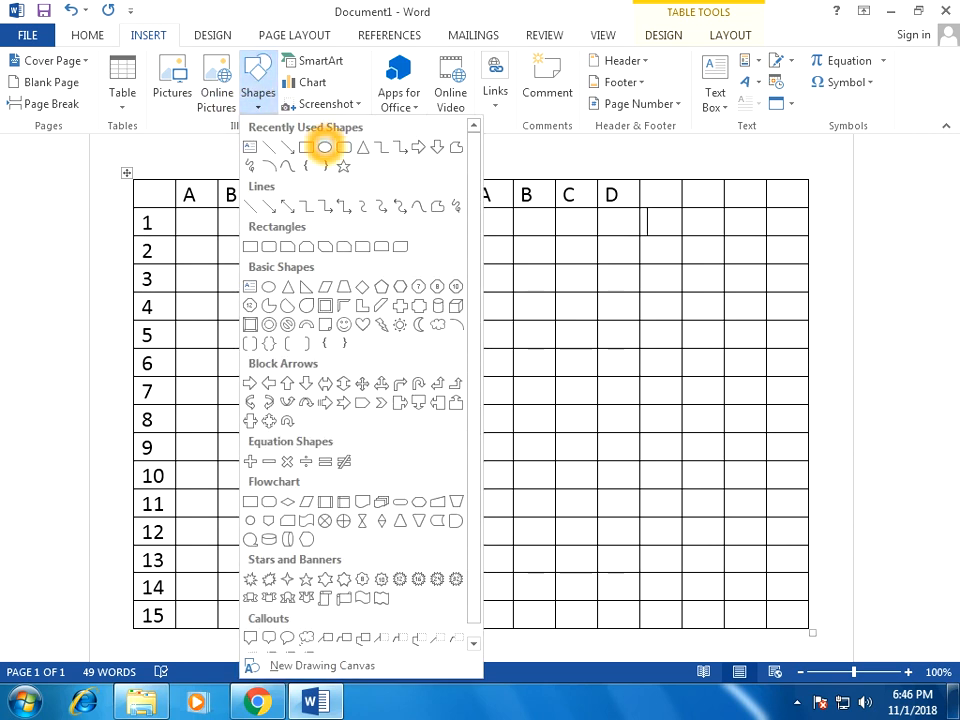
left_click_drag(181, 212, 208, 235)
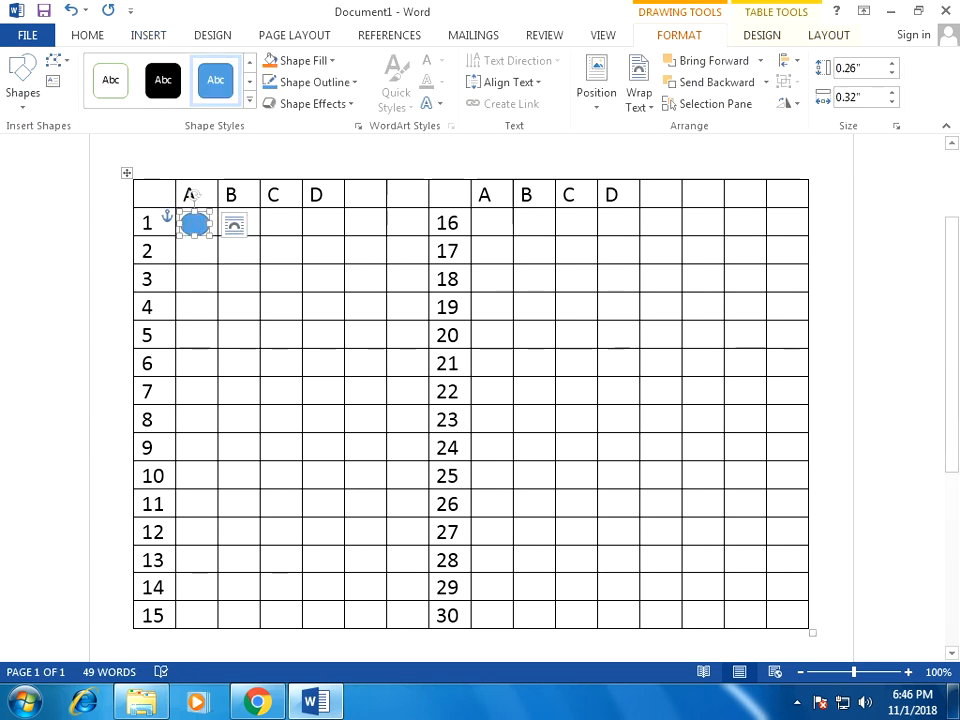
- Give the question 1 oval a black-outline white style, copy it under option B, and nudge the option A oval up slightly
left_click(249, 101)
left_click(111, 80)
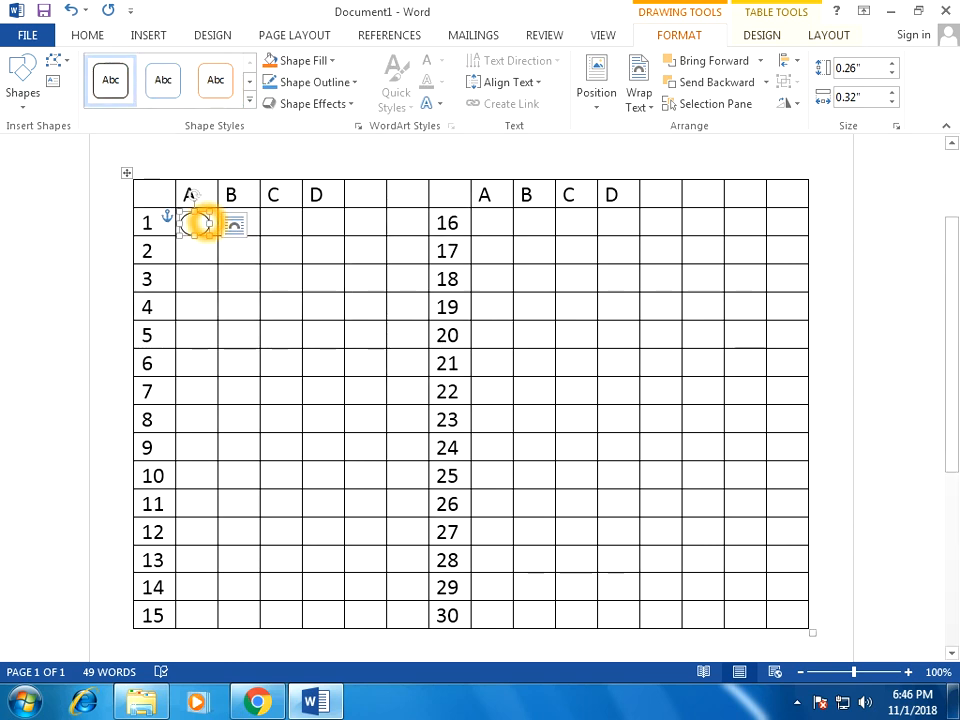
right_click(196, 222)
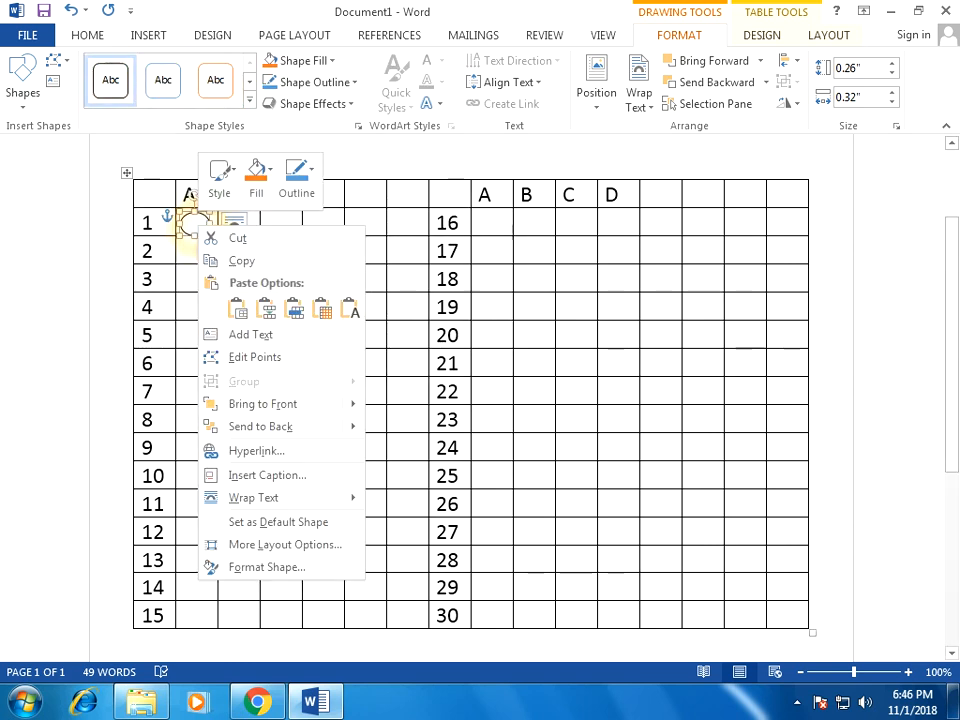
left_click(241, 260)
left_click(253, 223)
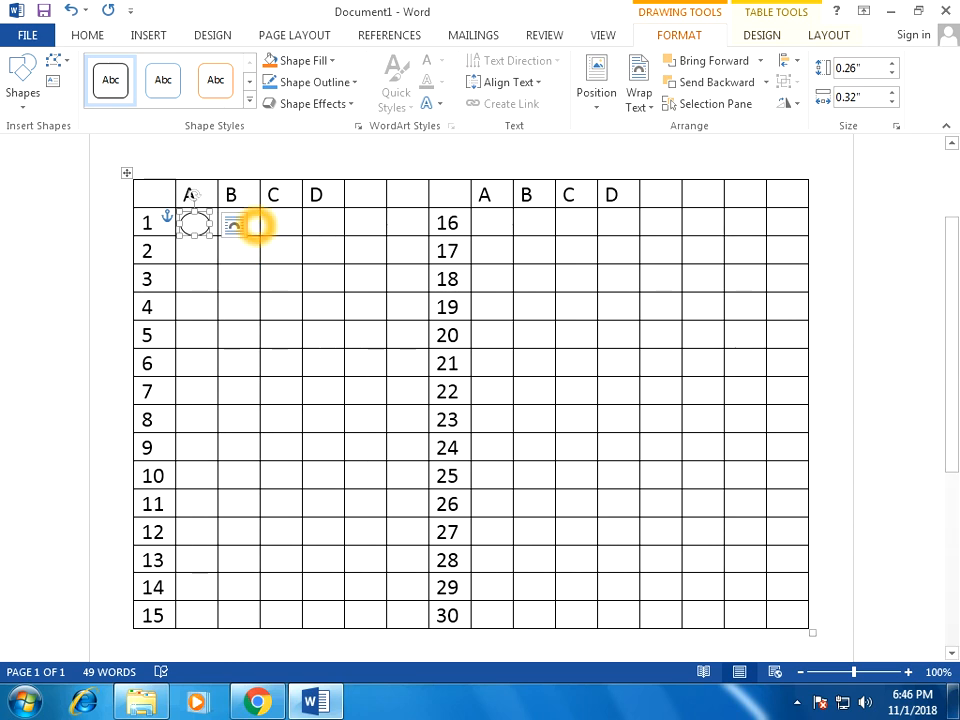
key("ctrl+v")
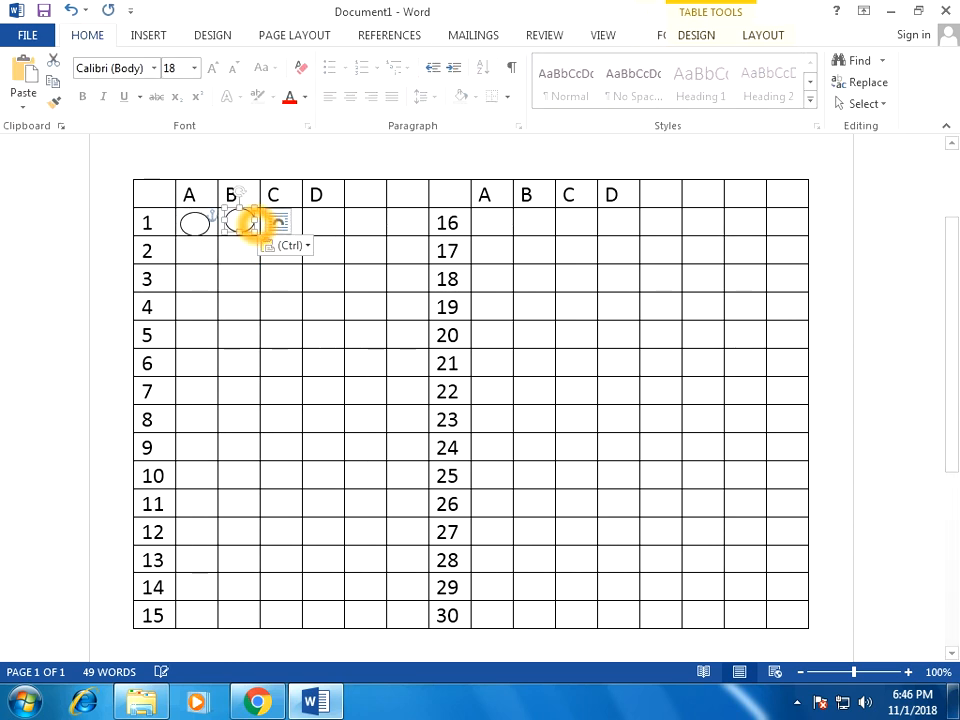
left_click(196, 222)
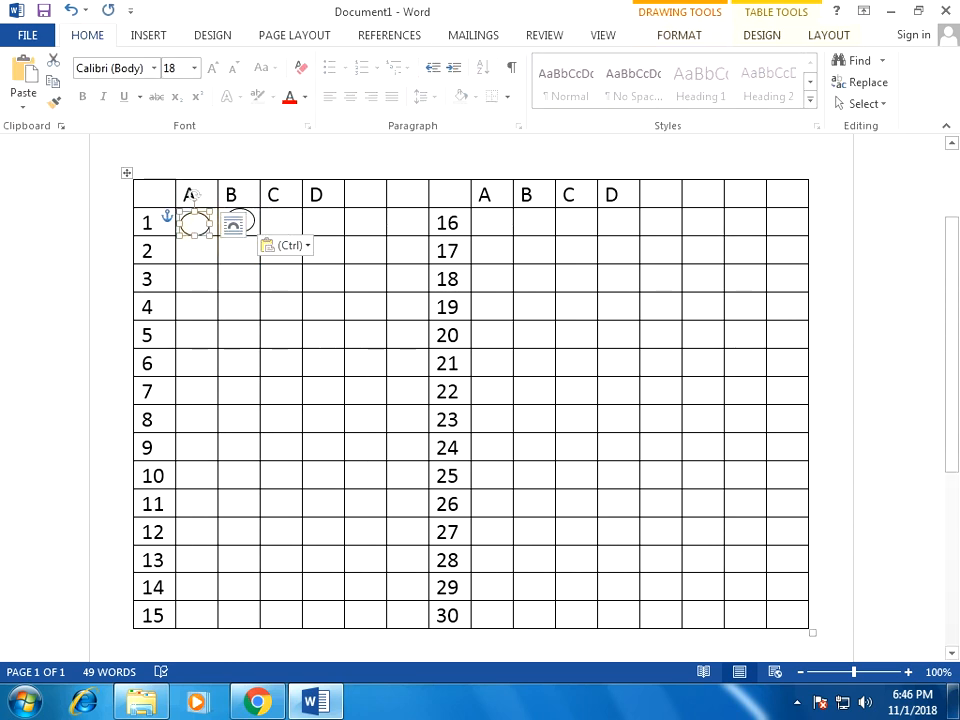
key("Up")
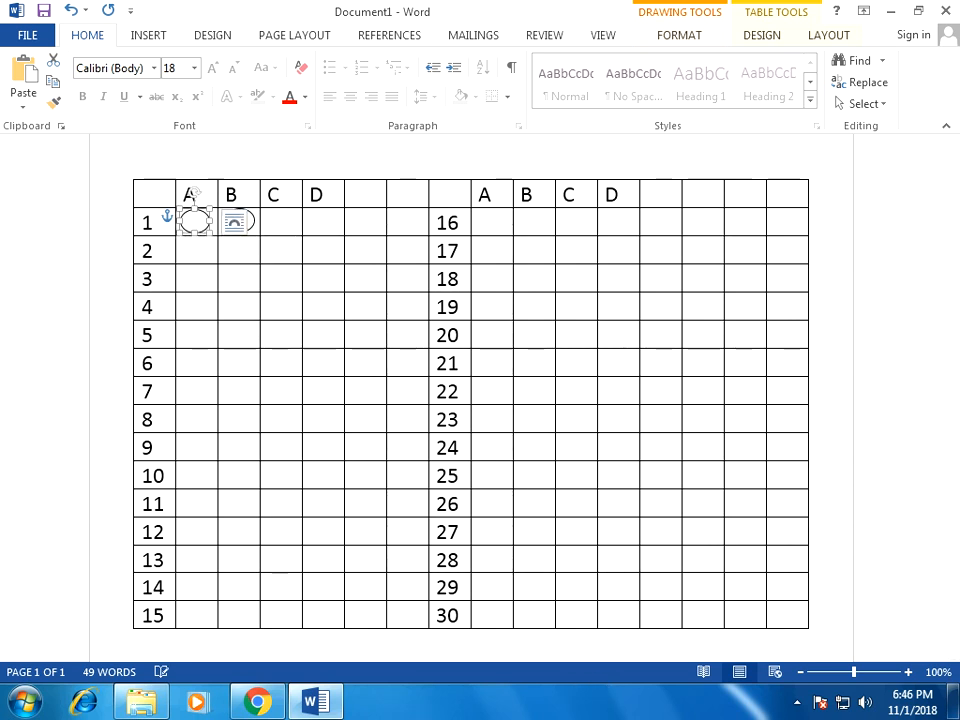
- Paste the oval into the question 1 cells under C and D, and shift the option A oval slightly to the right
left_click(292, 228)
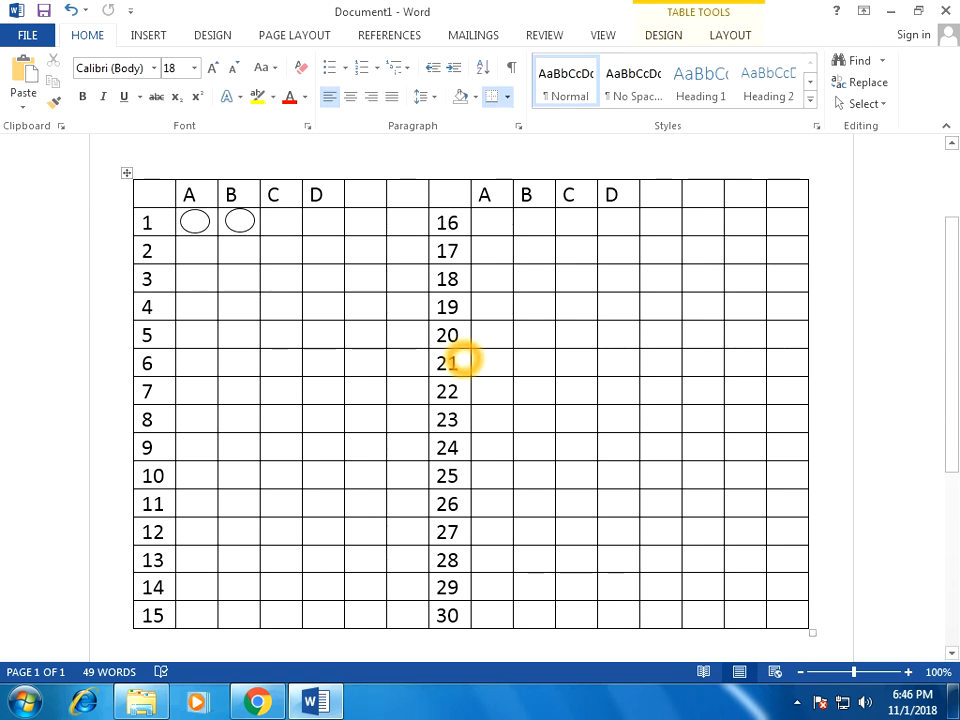
key("ctrl+v")
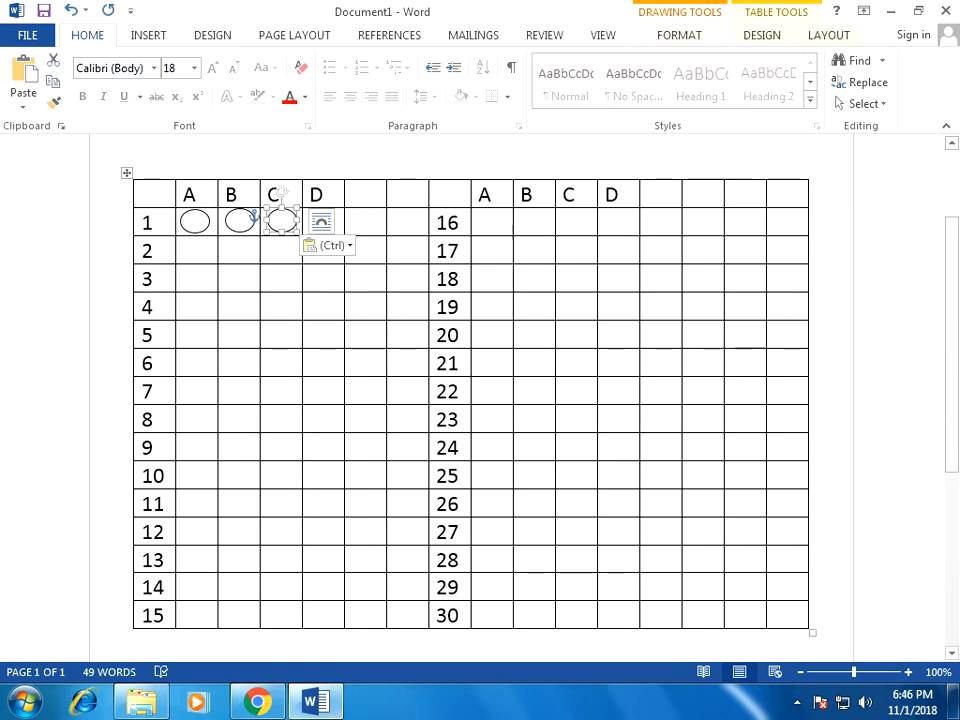
left_click(338, 226)
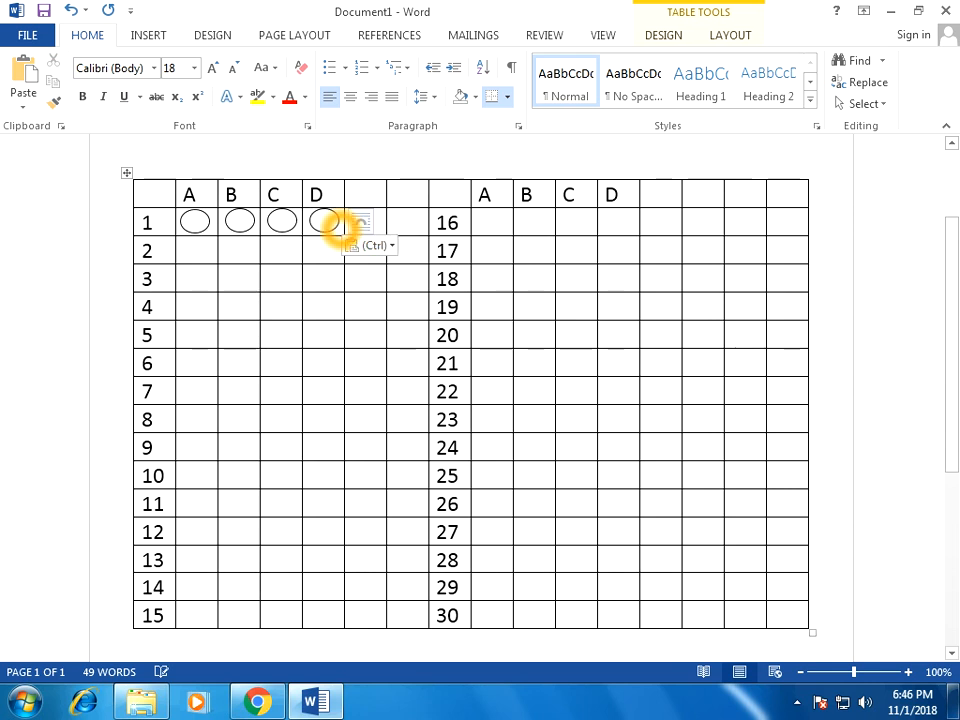
key("ctrl+v")
mouse_move(190, 218)
left_mouse_down()
mouse_move(256, 238)
mouse_move(198, 226)
mouse_move(197, 216)
left_mouse_up()
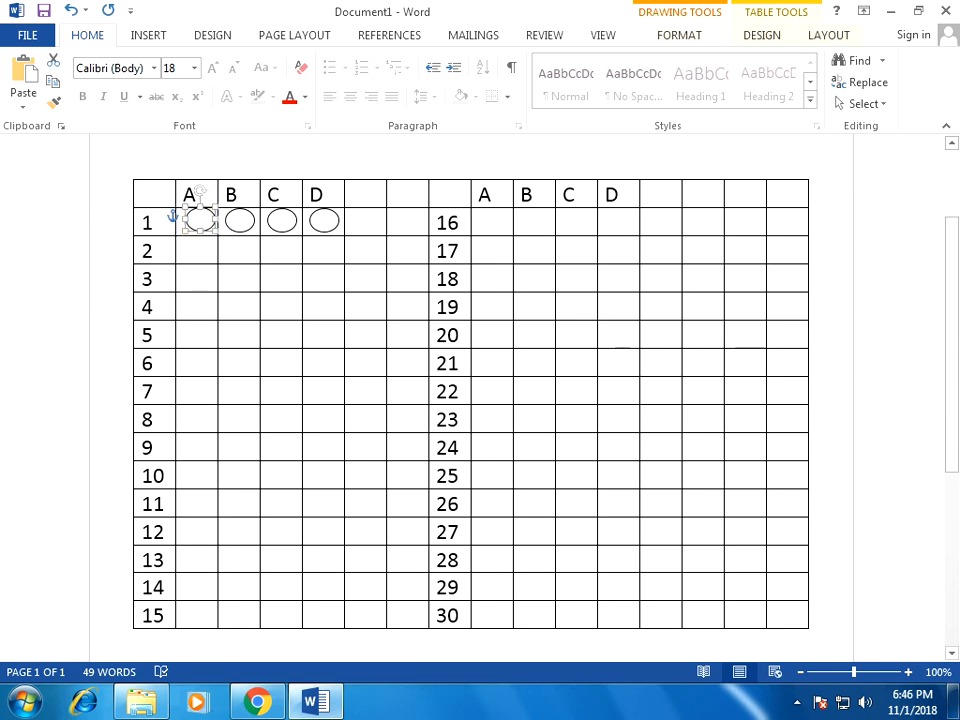
left_click(290, 265)
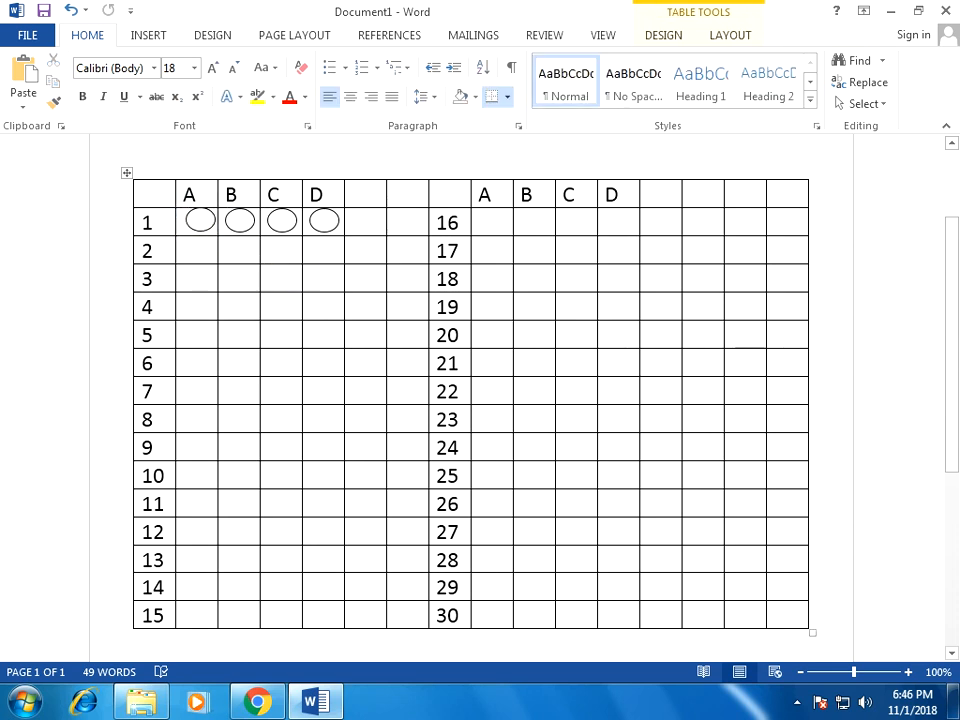
- Copy the four question 1 ovals into the A to D cells of questions 2 to 15 and questions 16 to 30
left_click(360, 223)
key("shift+Left")
key("shift+Left")
key("shift+Left")
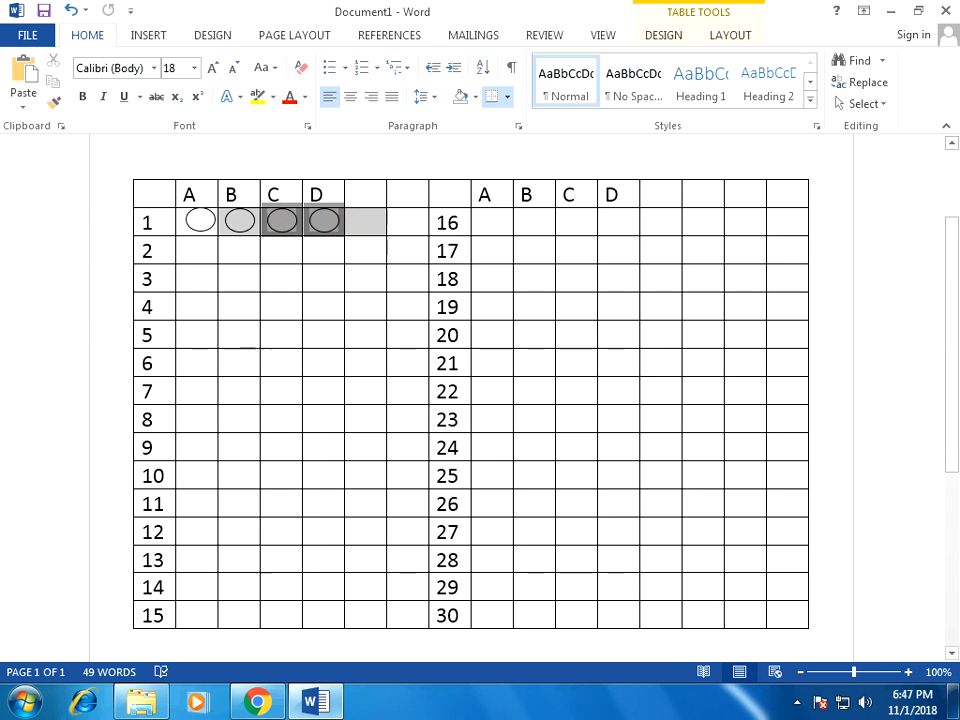
left_click(205, 220, "shift")
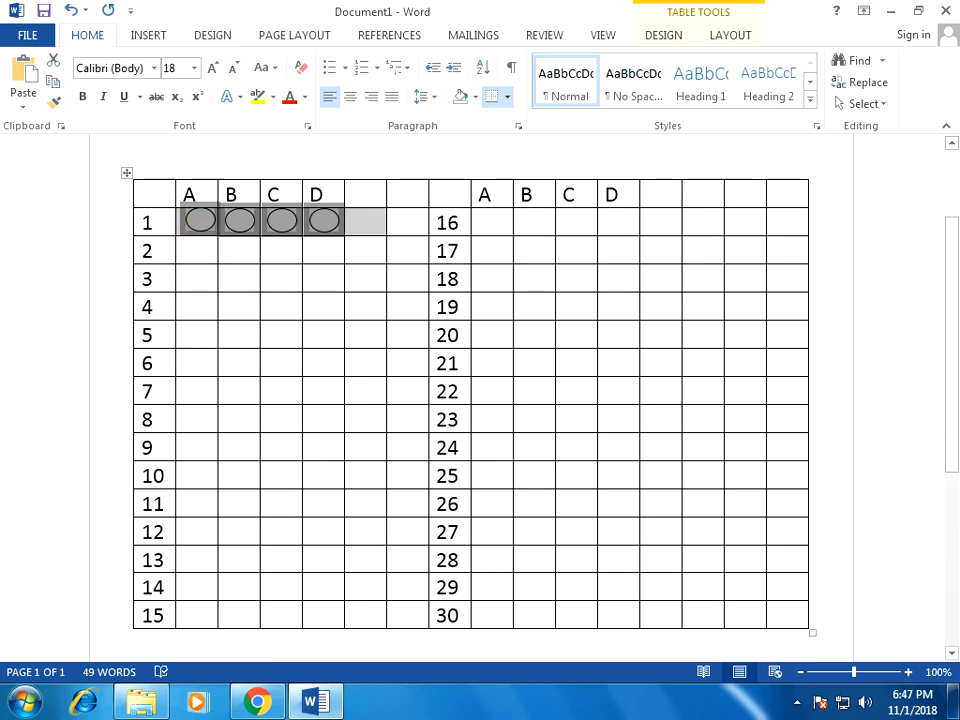
mouse_move(187, 250)
left_mouse_down()
mouse_move(323, 362)
mouse_move(326, 600)
left_mouse_up()
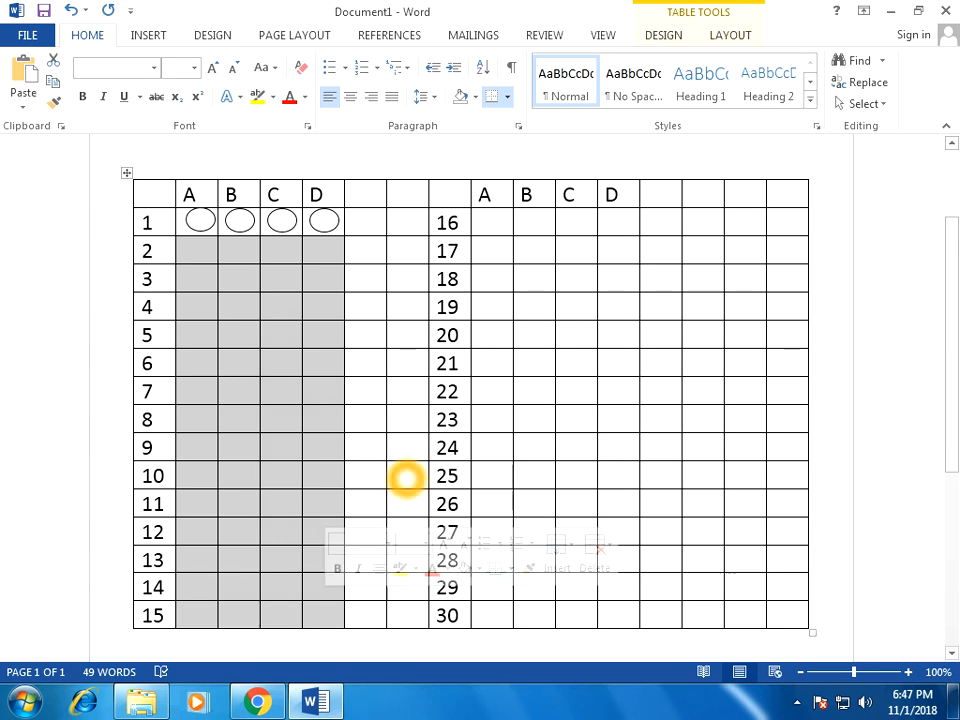
key("ctrl+v")
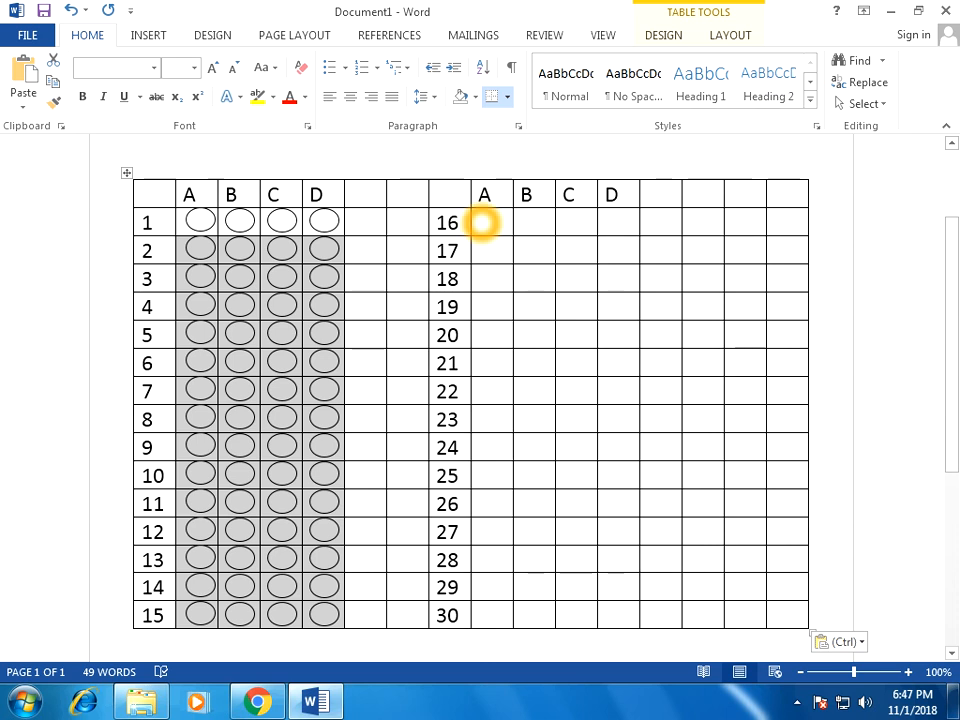
mouse_move(480, 219)
left_mouse_down()
mouse_move(620, 280)
mouse_move(625, 640)
mouse_move(630, 612)
left_mouse_up()
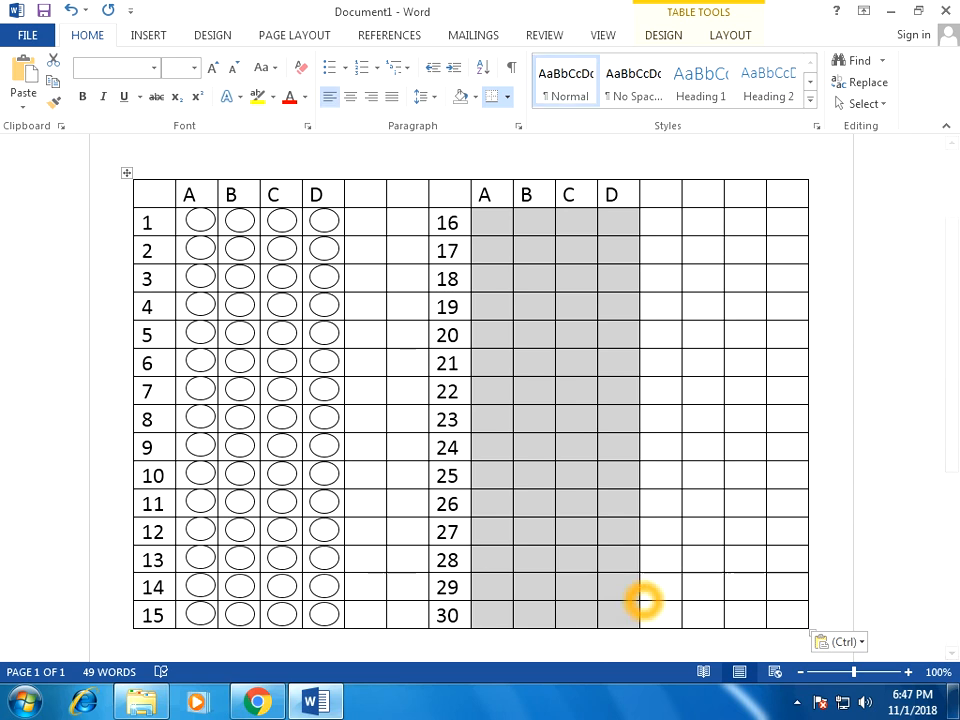
key("ctrl+v")
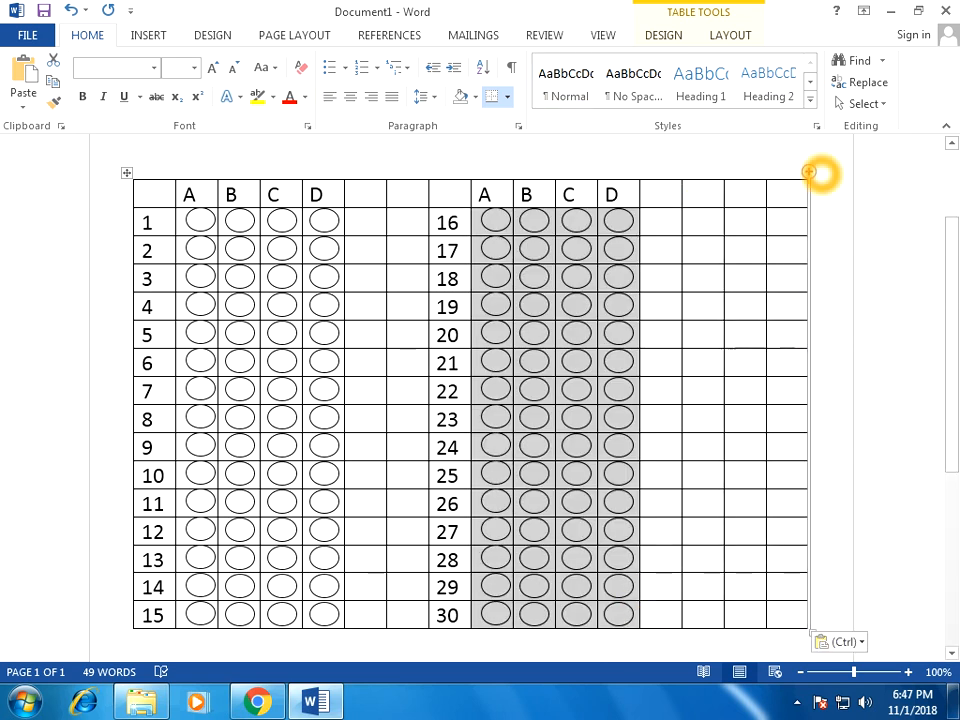
- Remove all borders from the four empty columns after the second option D column, including the header row
left_click_drag(827, 168, 755, 224)
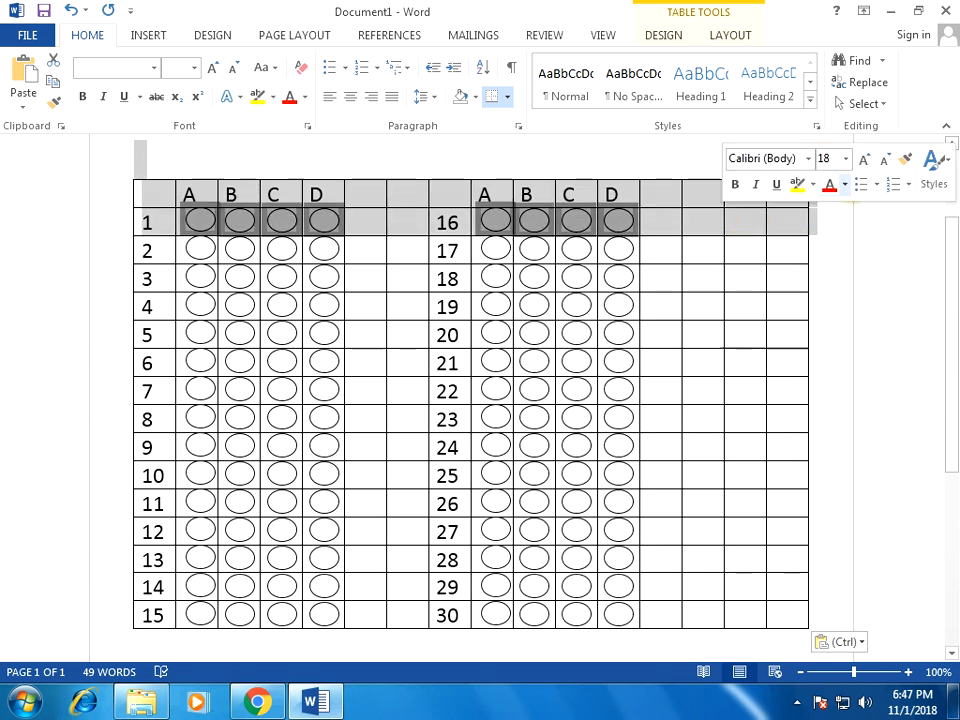
left_click(835, 257)
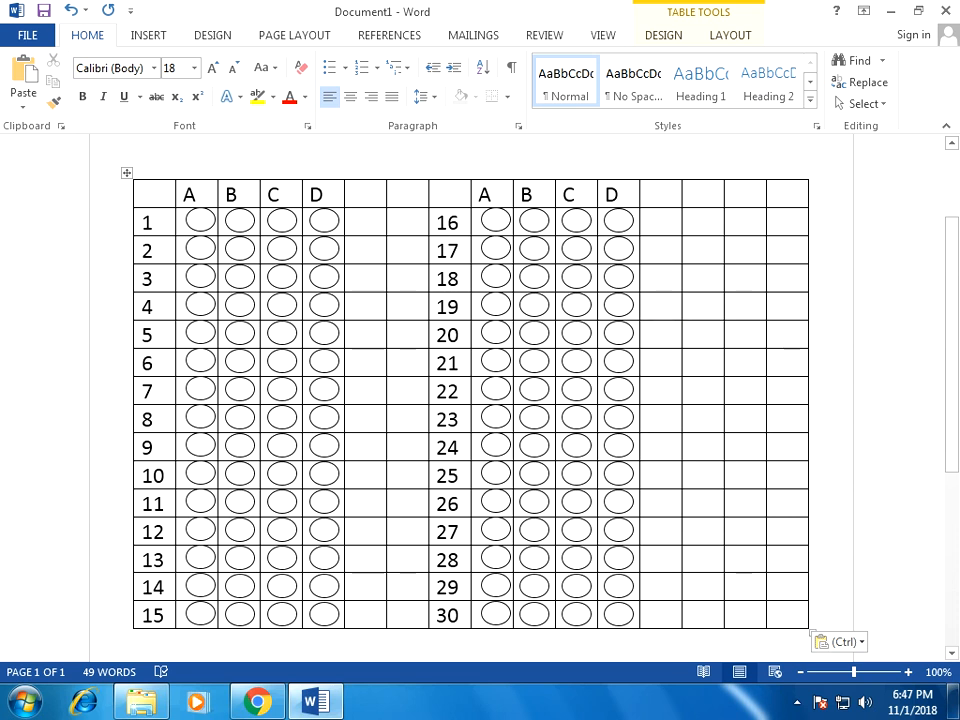
left_click(812, 178)
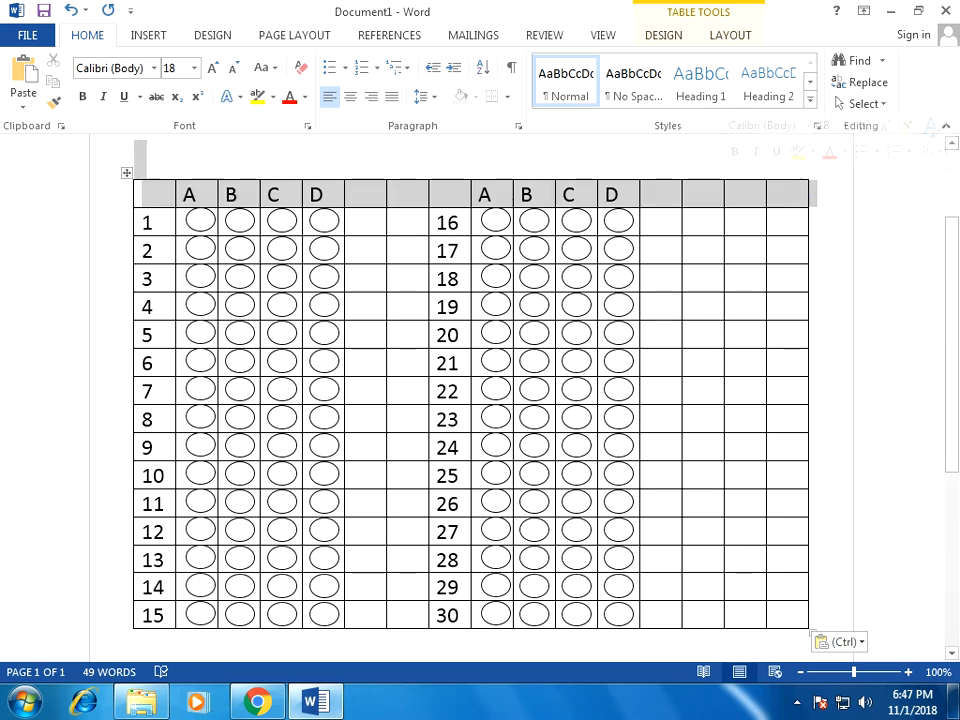
mouse_move(804, 193)
left_mouse_down()
mouse_move(752, 222)
mouse_move(745, 278)
mouse_move(703, 334)
mouse_move(703, 446)
mouse_move(660, 532)
mouse_move(671, 626)
left_mouse_up()
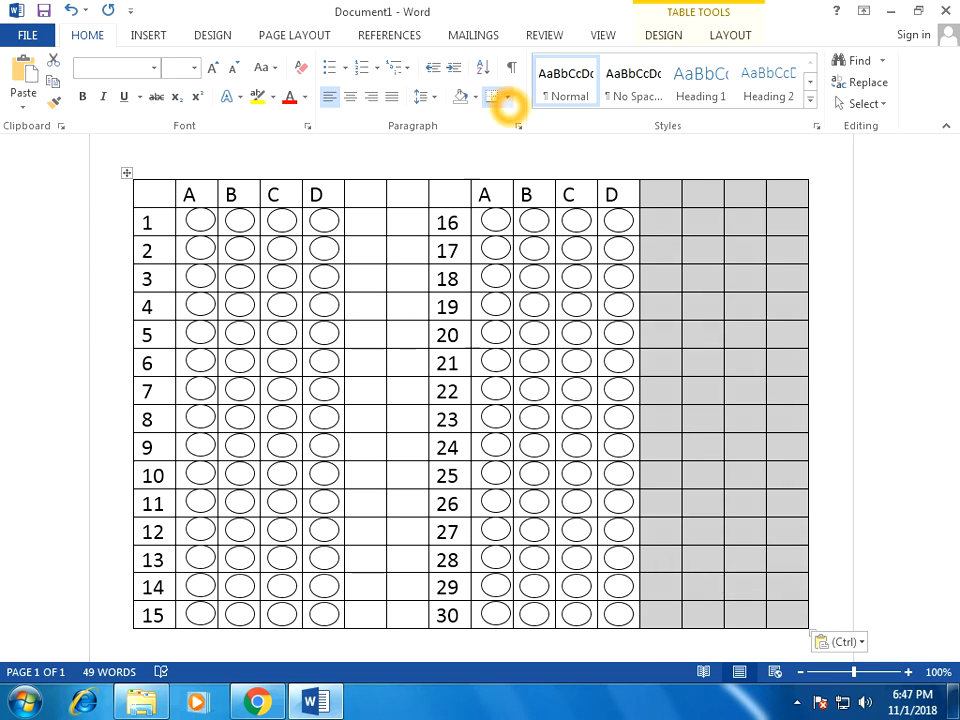
left_click(507, 97)
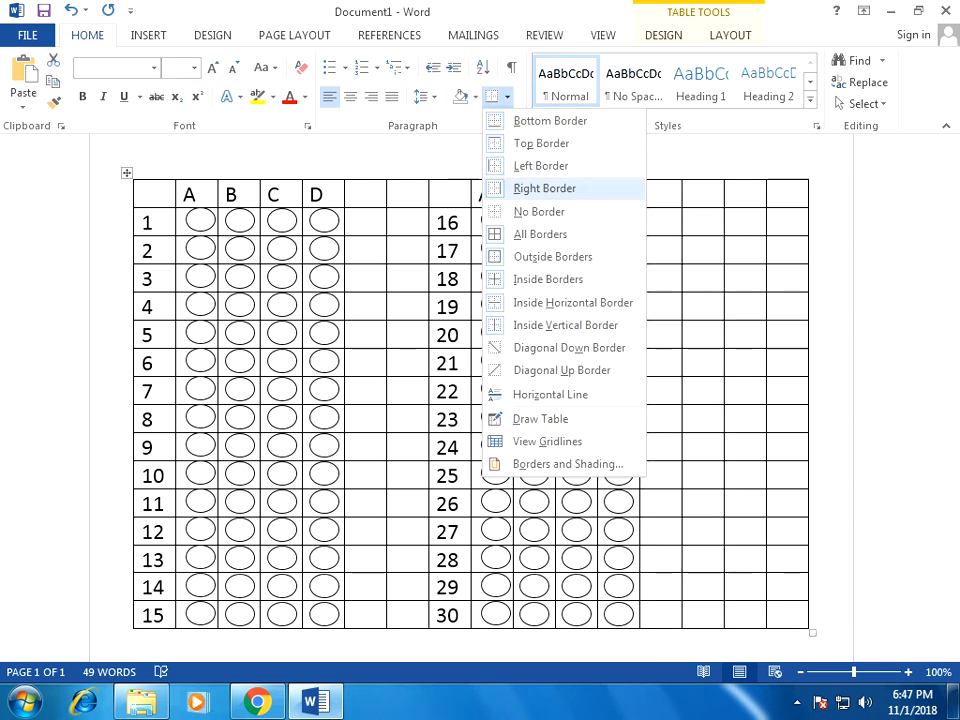
left_click(518, 214)
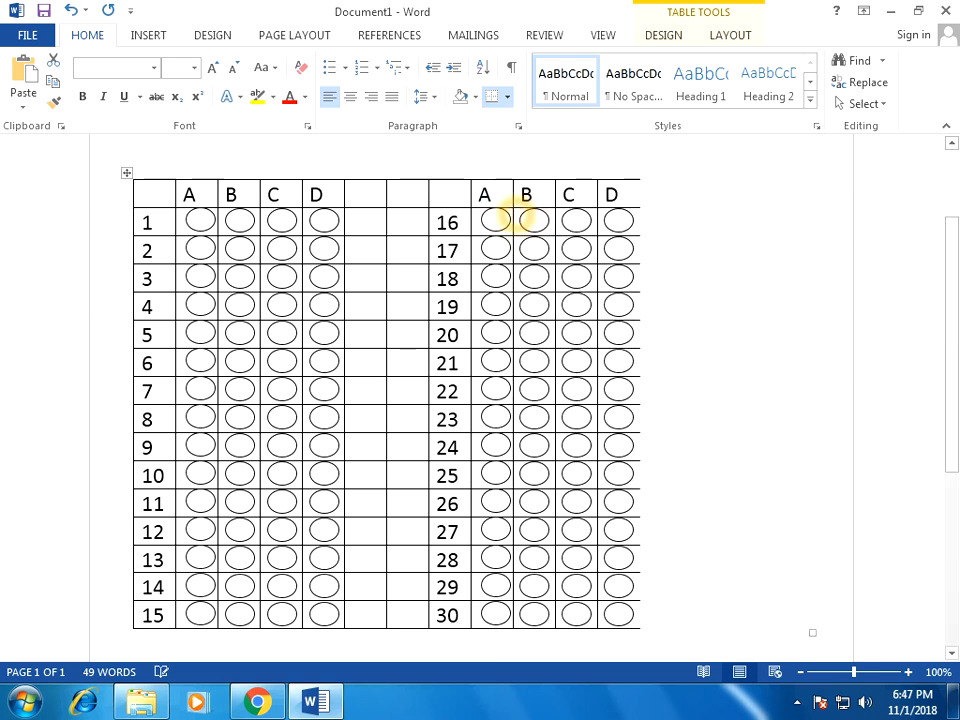
- Remove all borders from the two empty columns between the question 1 to 15 and question 16 to 30 blocks
mouse_move(426, 188)
left_mouse_down()
mouse_move(410, 250)
mouse_move(399, 414)
mouse_move(365, 530)
mouse_move(375, 611)
left_mouse_up()
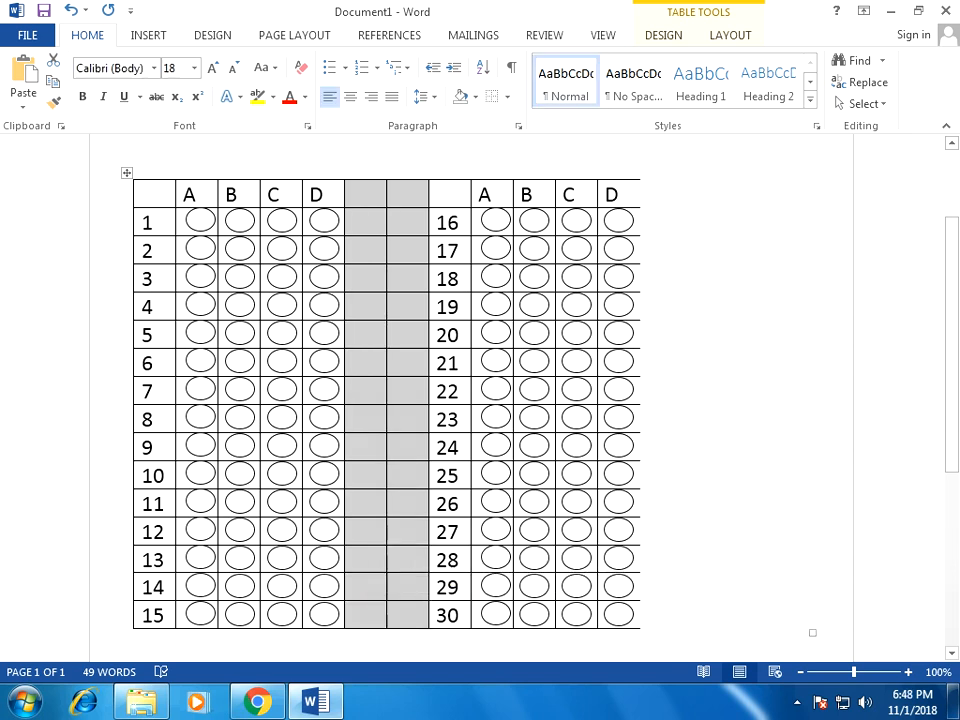
left_click(507, 96)
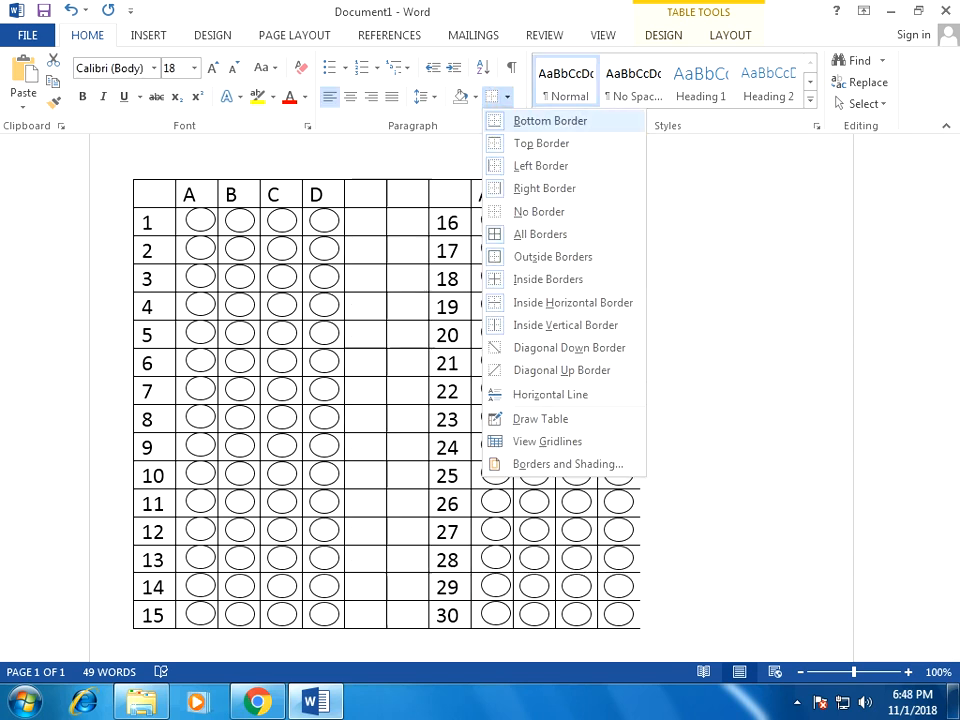
left_click(520, 216)
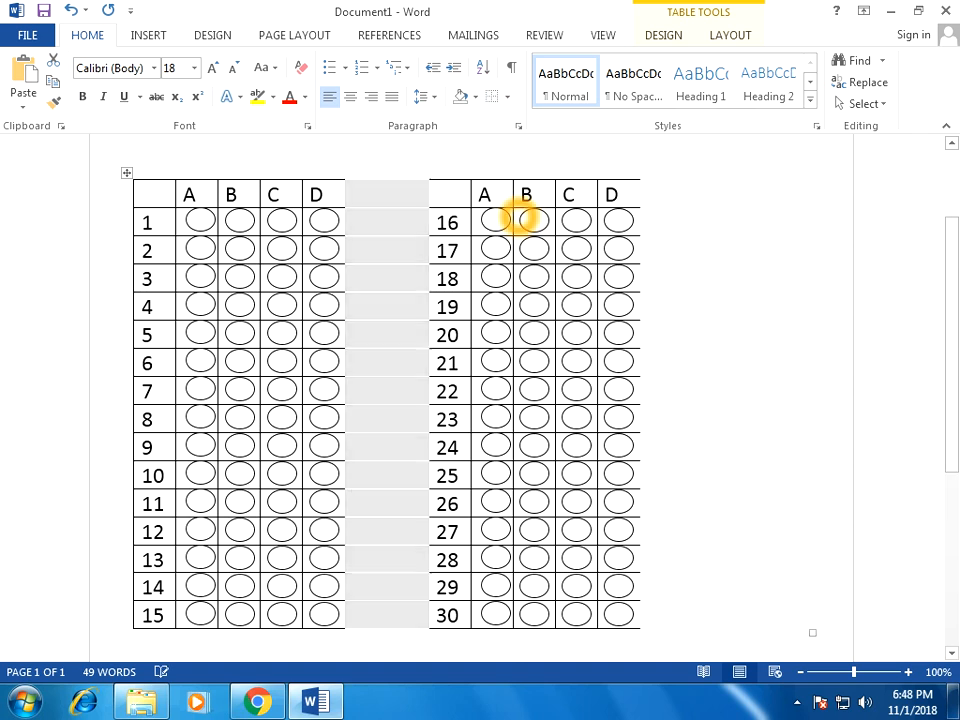
left_click(684, 229)
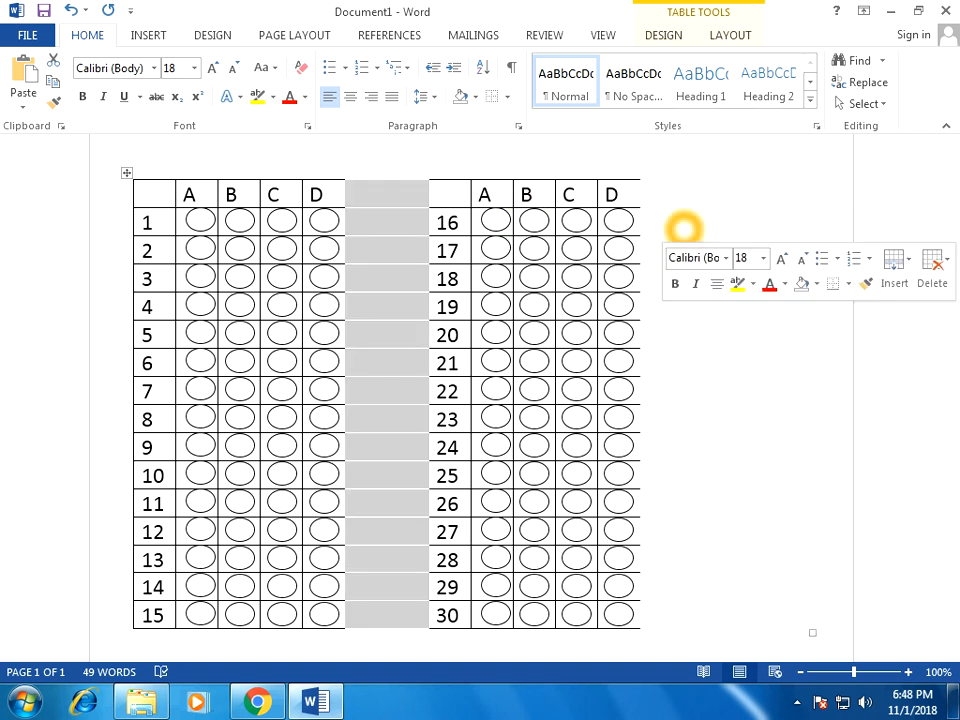
- Look over the completed answer sheet from its heading down to the blank area below the table
scroll(681, 229, "down", 4)
left_click(600, 465)
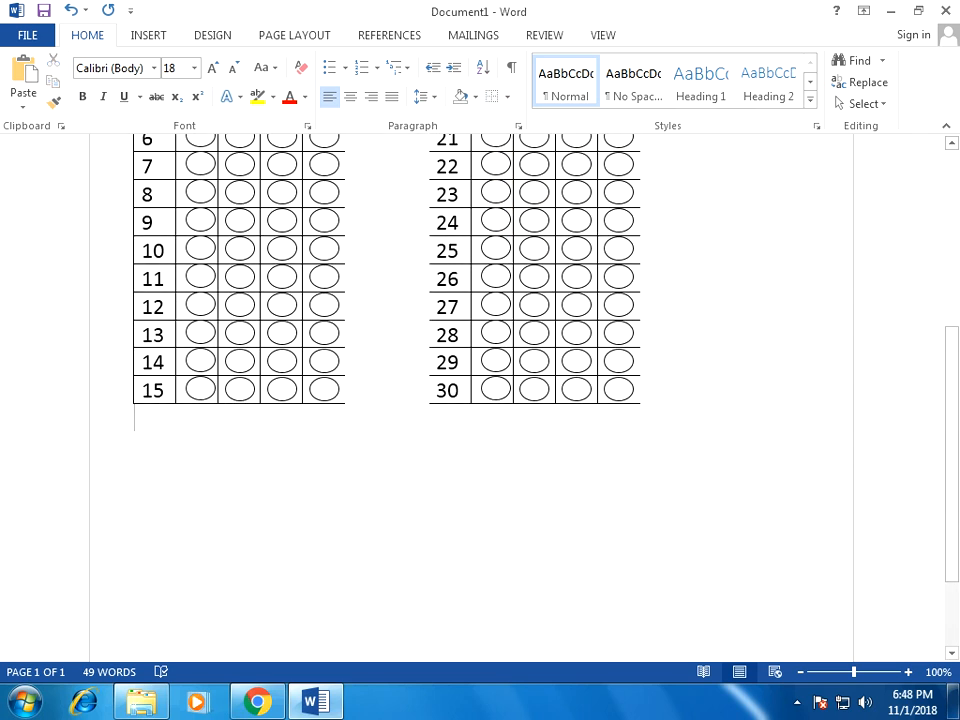
scroll(602, 458, "up", 6)
scroll(610, 456, "down", 5)
scroll(610, 452, "down", 4)
scroll(608, 451, "up", 9)
scroll(606, 450, "down", 5)
scroll(608, 451, "down", 5)
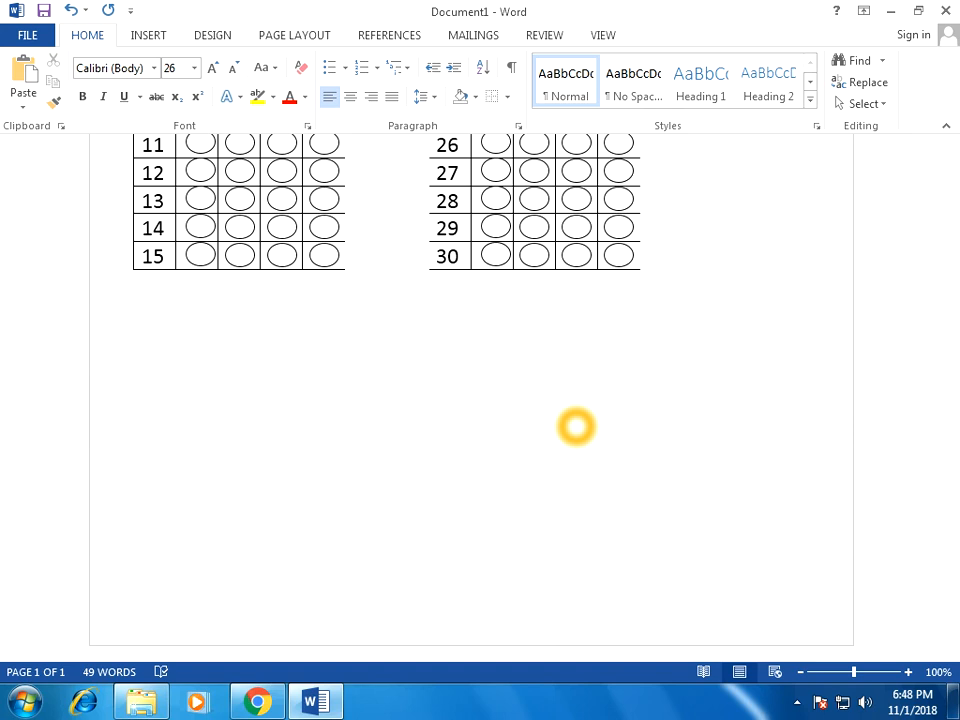
type("pLEAS")
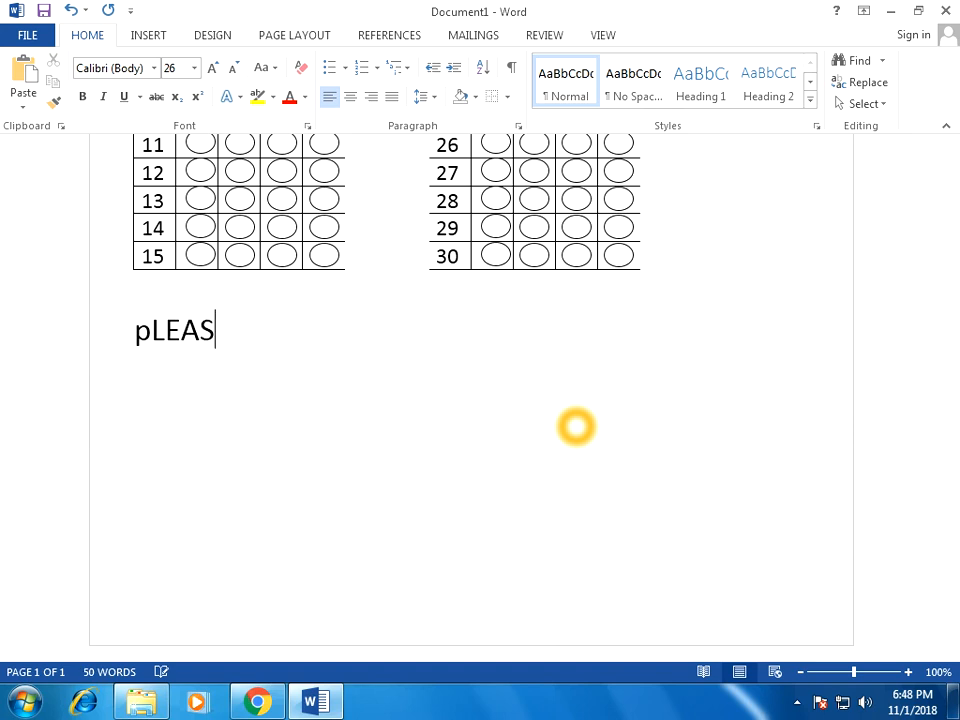
key("BackSpace")
key("BackSpace")
key("BackSpace")
key("BackSpace")
key("BackSpace")
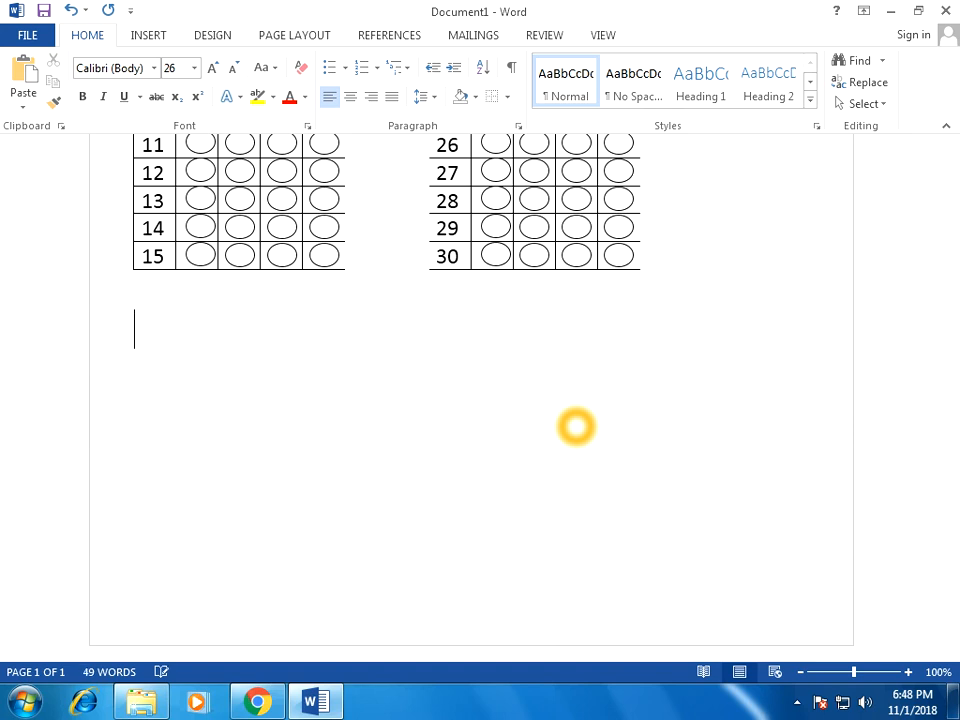
- Add the line "Please Like / Subscribe /and share for More" below the table
type("Please Like")
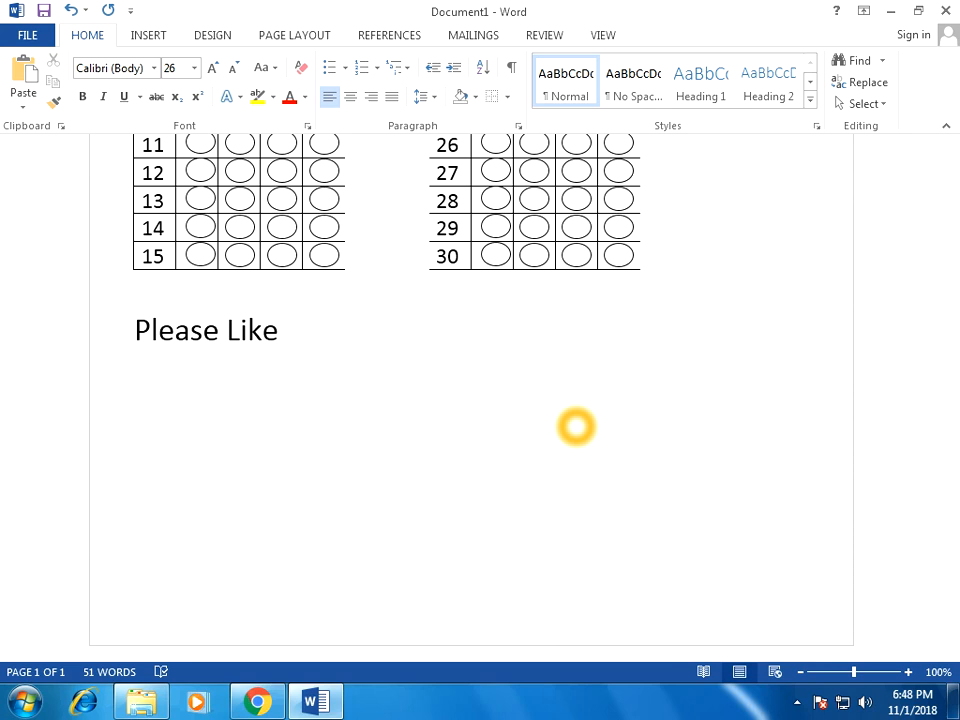
type(" / Subscri")
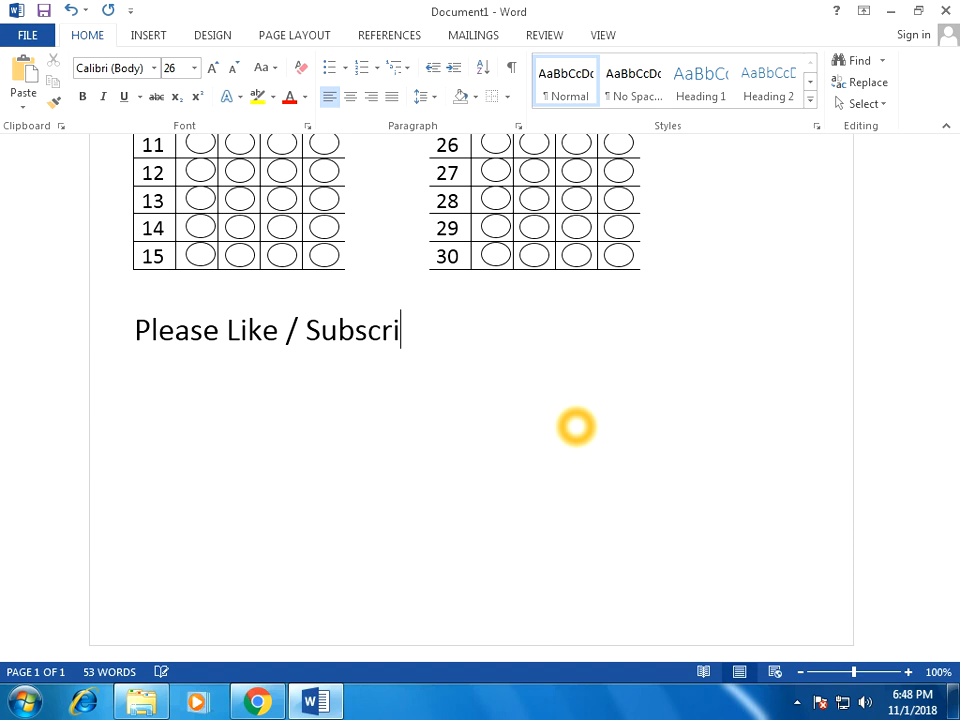
type("be /")
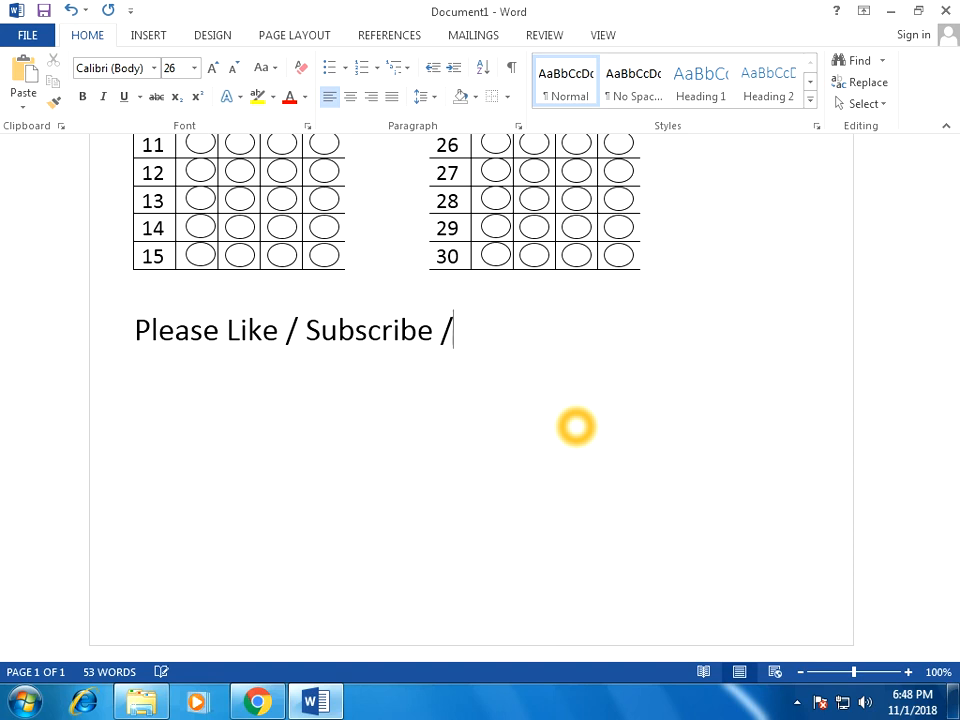
type("and ")
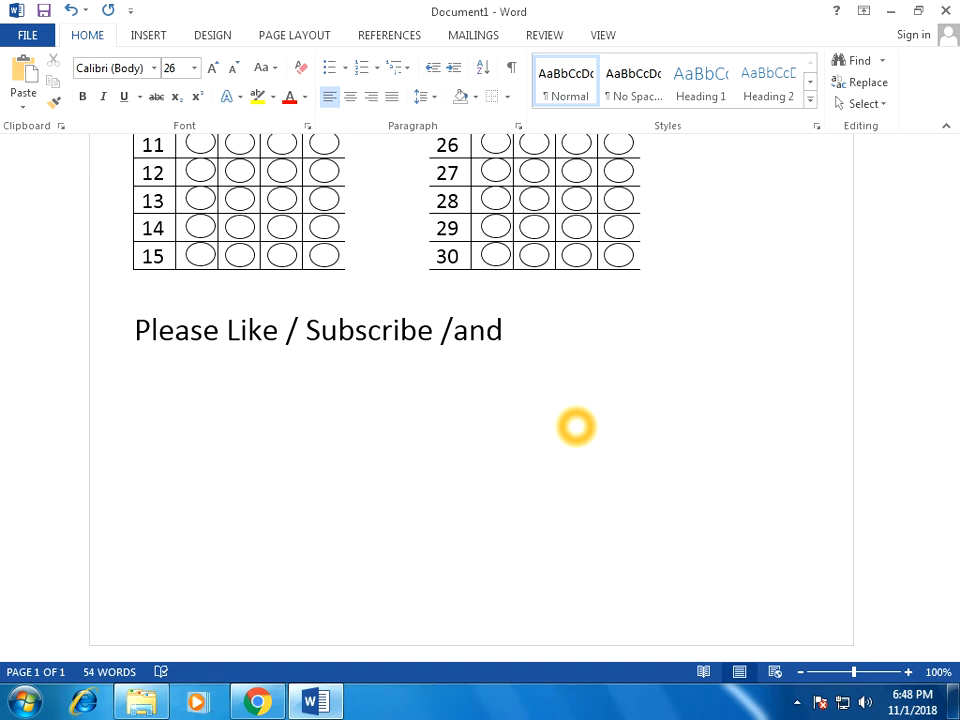
type("share ")
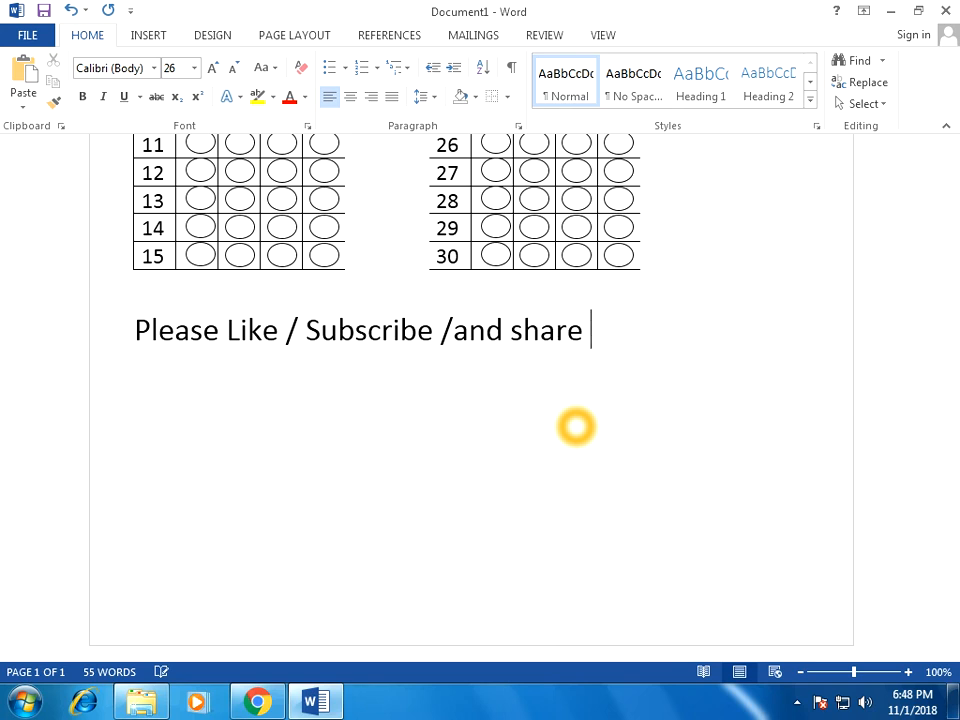
type("for More")
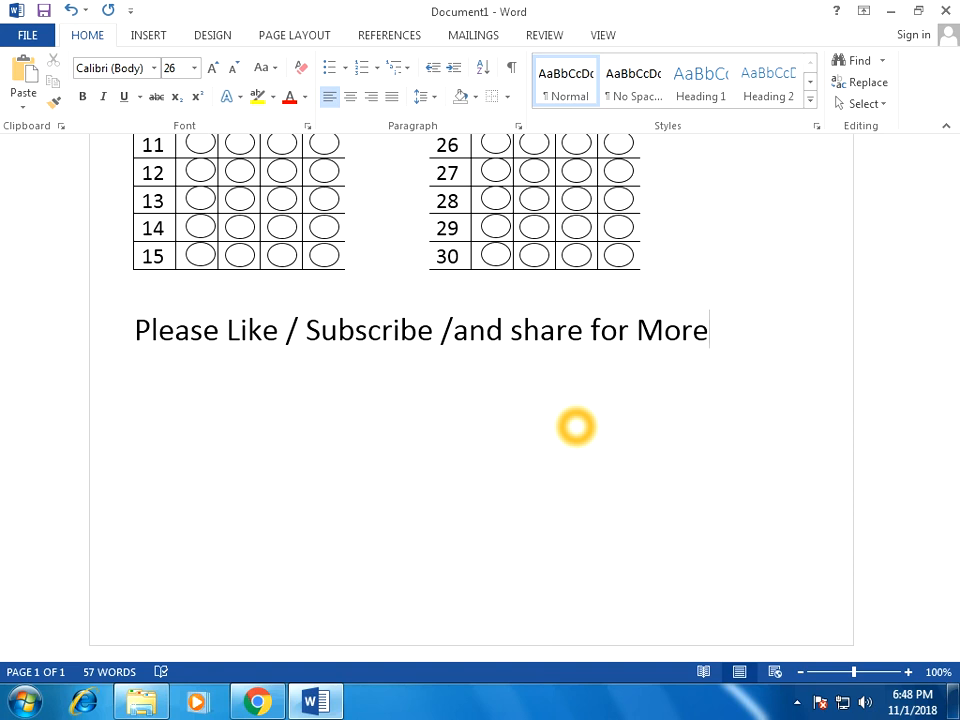
- Start saving the new document
key("ctrl+s")
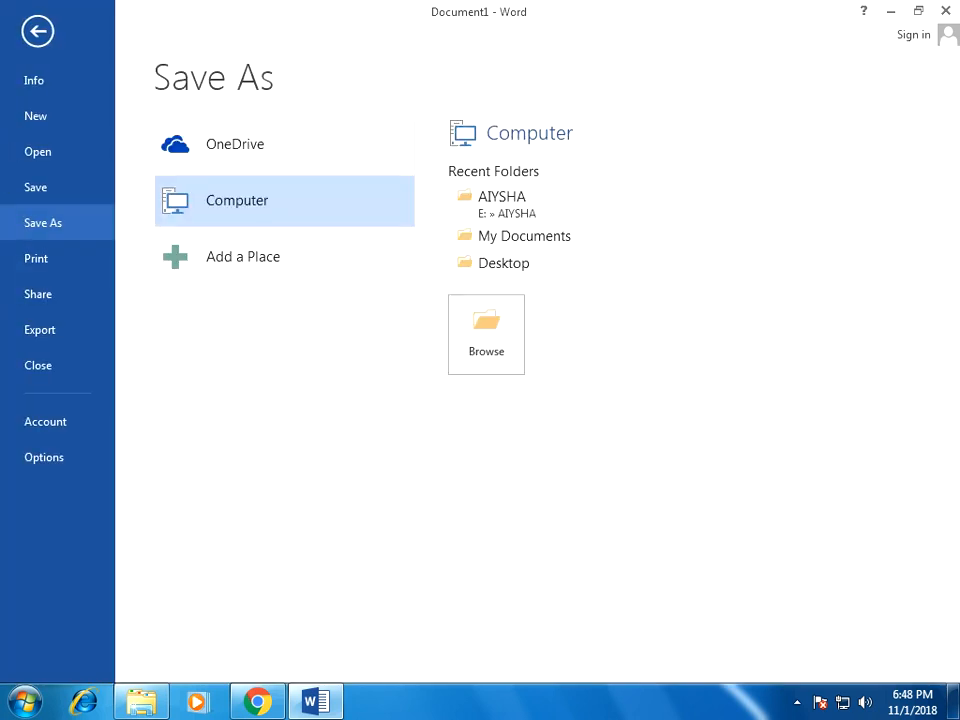